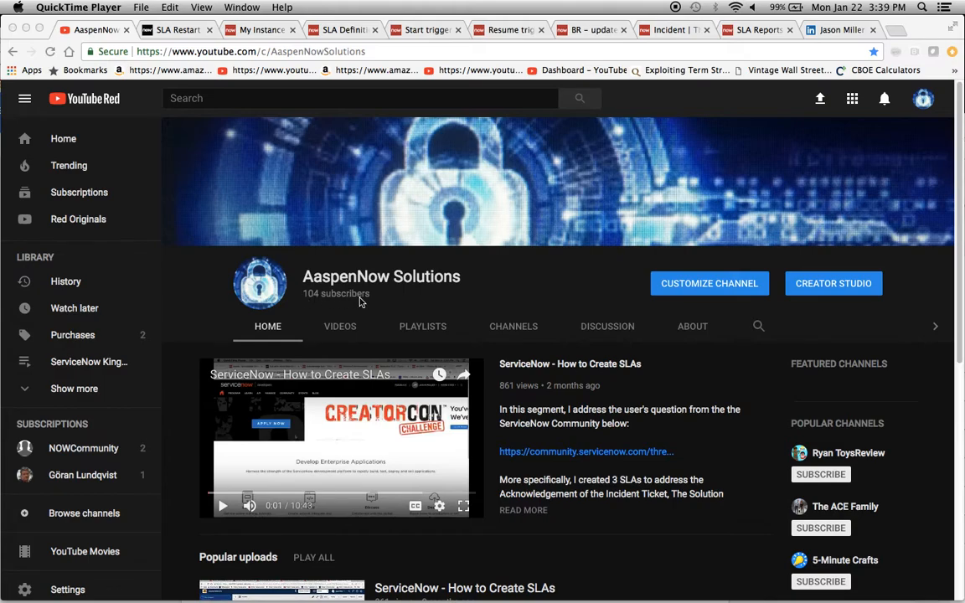
# - Read through the SLA Restart Conditions community thread and its replies about resuming SLAs on caller updates
pyautogui.click(413, 309)
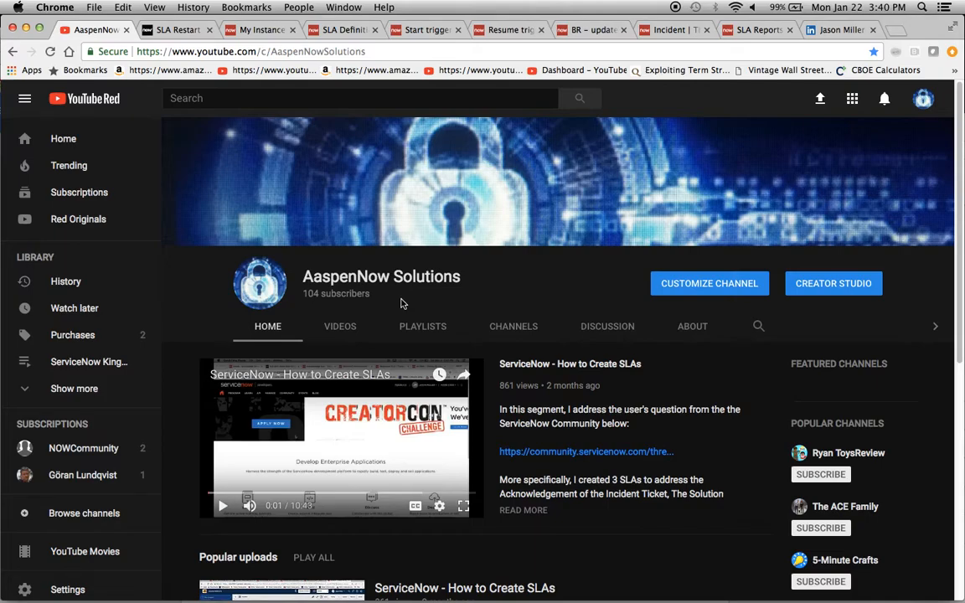
pyautogui.click(169, 34)
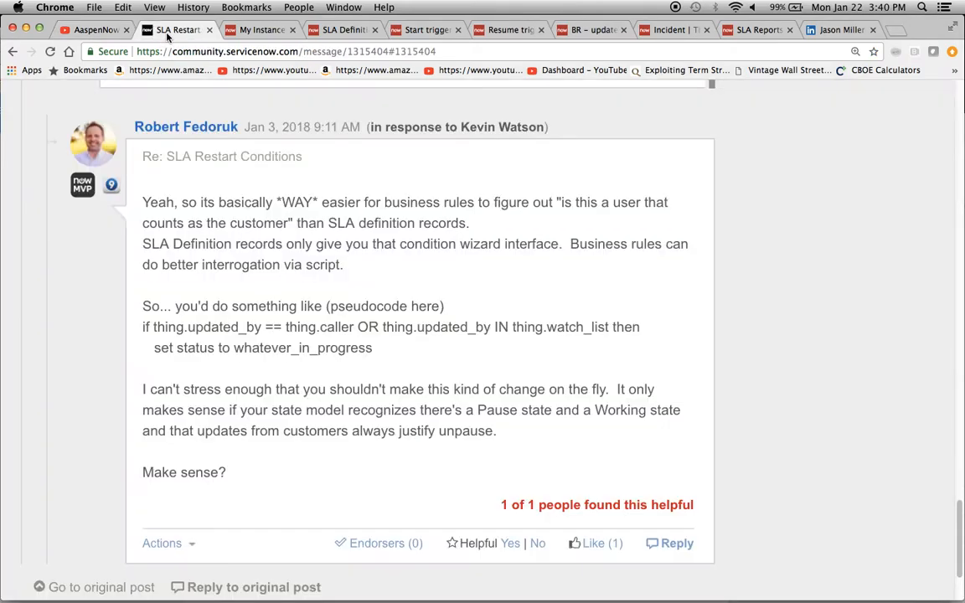
pyautogui.scroll(15, 290, 254)
pyautogui.scroll(-1, 578, 461)
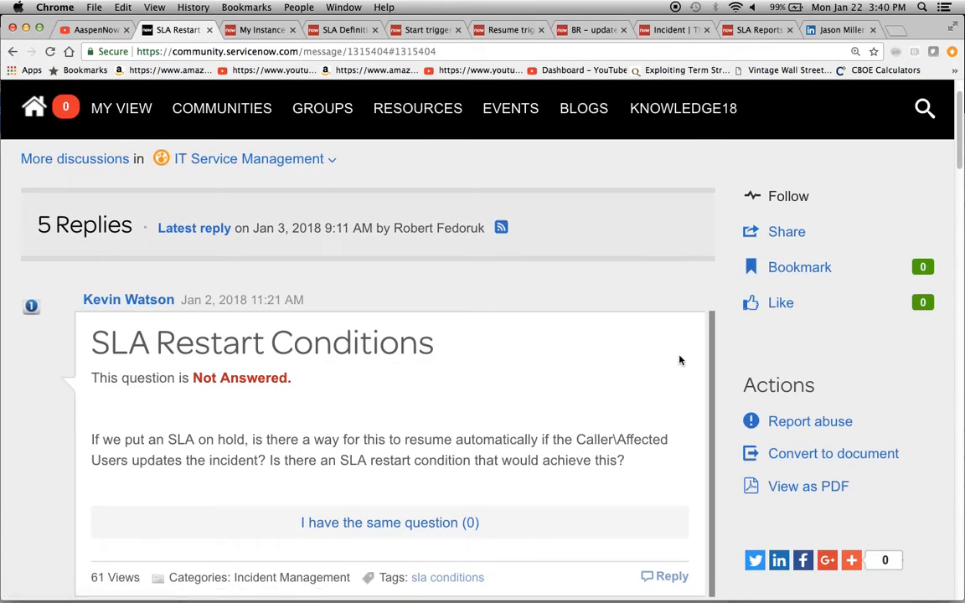
pyautogui.scroll(-1, 680, 360)
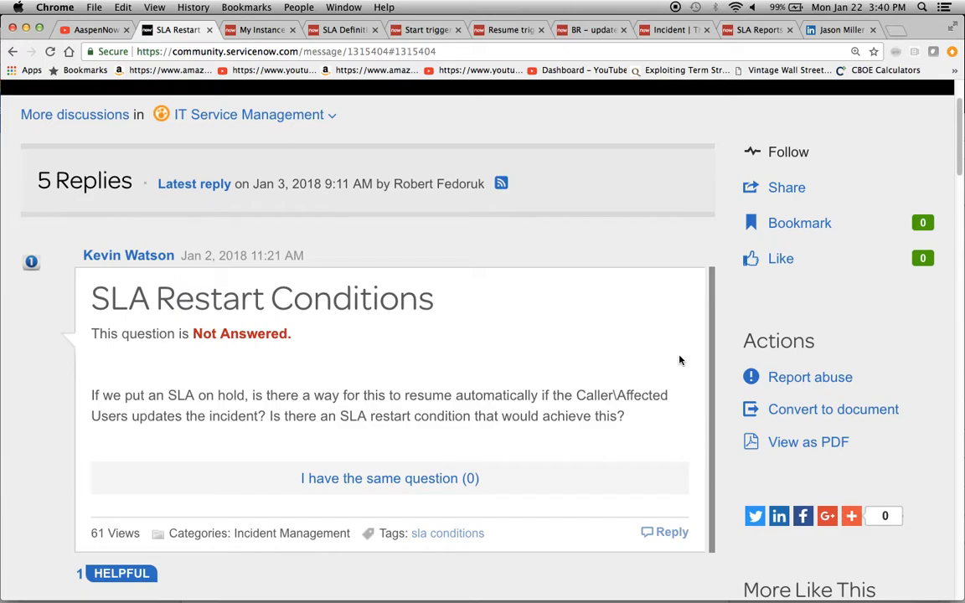
pyautogui.scroll(-5, 679, 360)
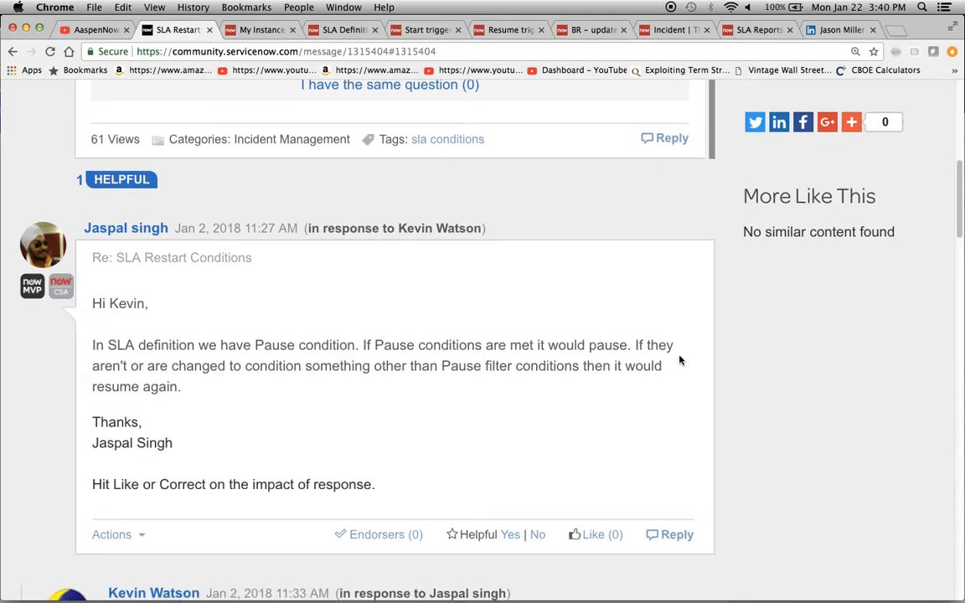
pyautogui.scroll(-7, 679, 360)
pyautogui.scroll(-3, 680, 360)
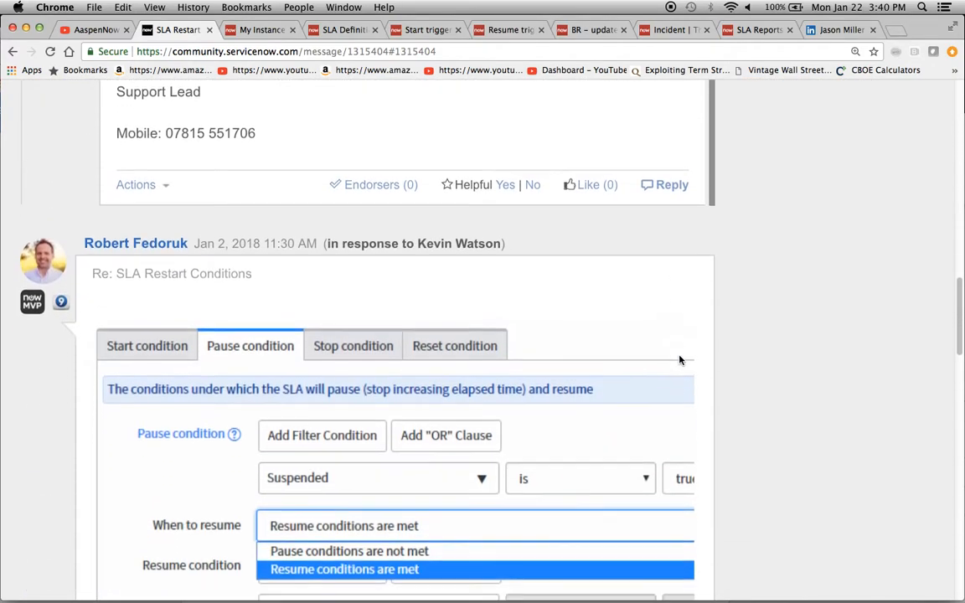
pyautogui.scroll(-2, 681, 360)
pyautogui.scroll(-1, 680, 360)
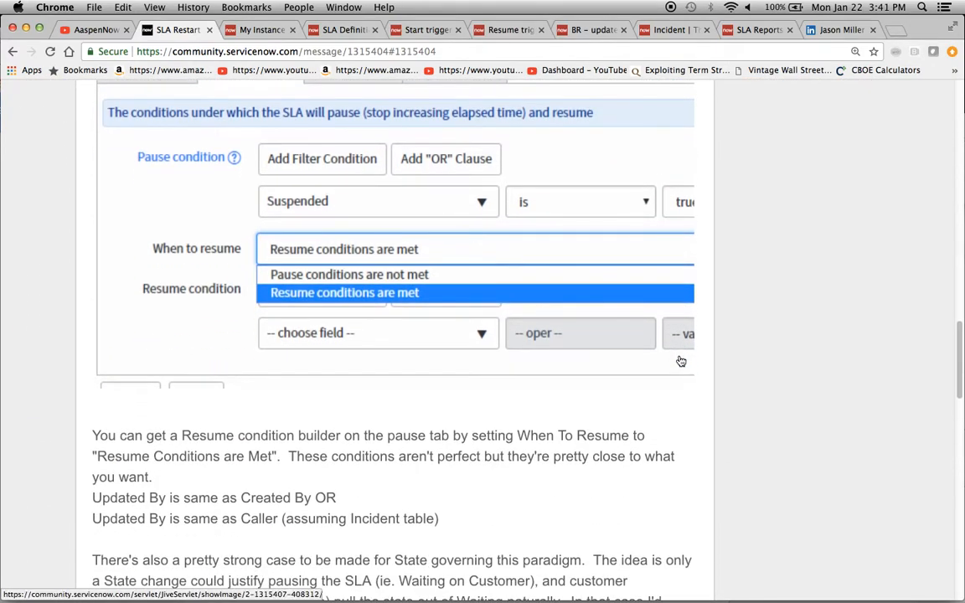
pyautogui.scroll(-6, 679, 361)
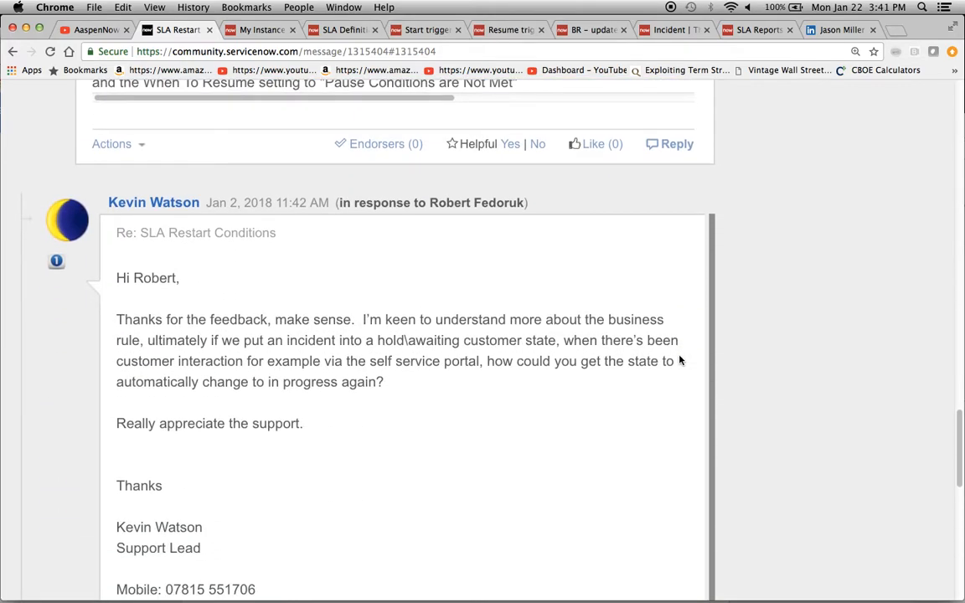
pyautogui.scroll(-6, 679, 360)
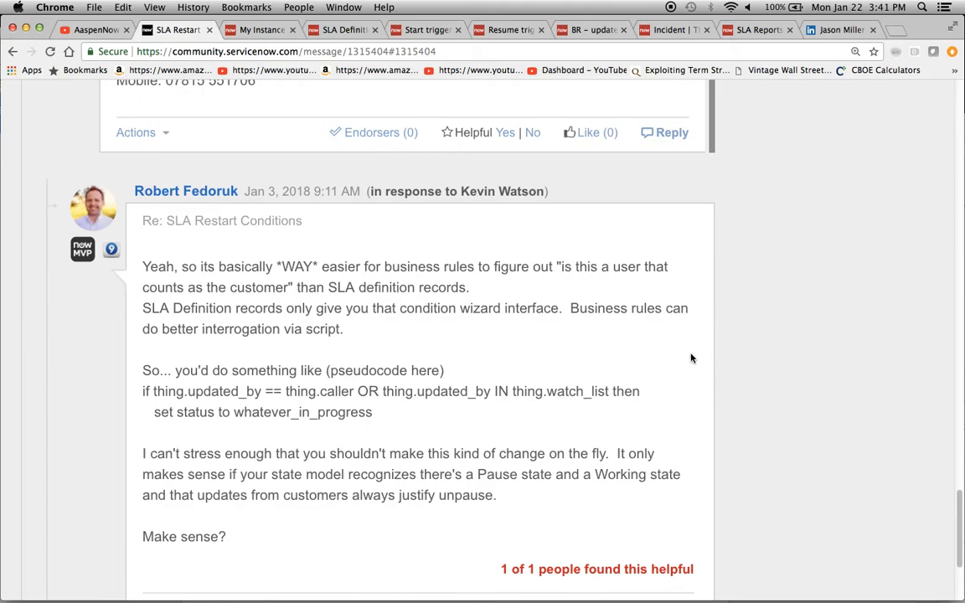
pyautogui.scroll(-1, 683, 356)
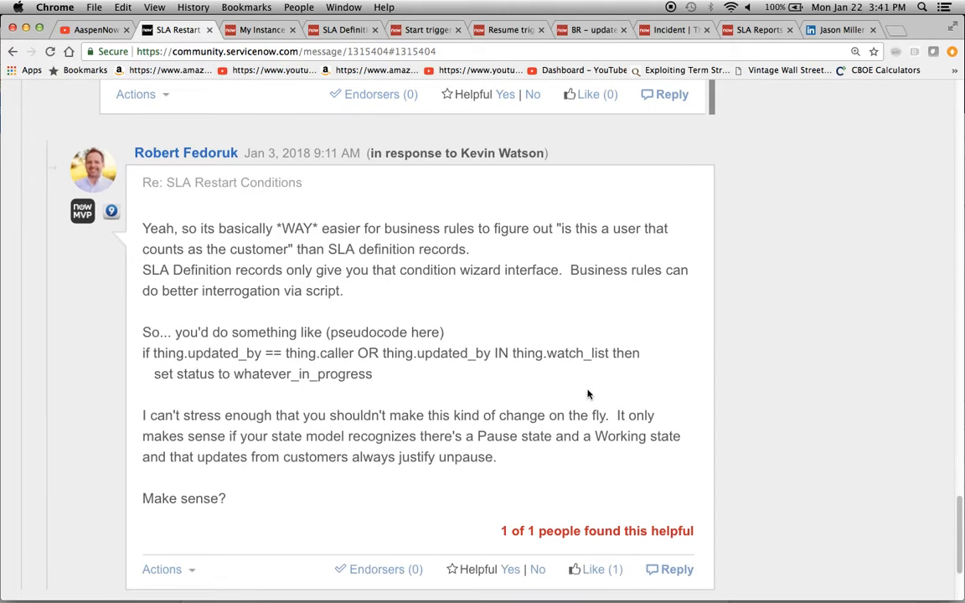
pyautogui.scroll(-2, 739, 400)
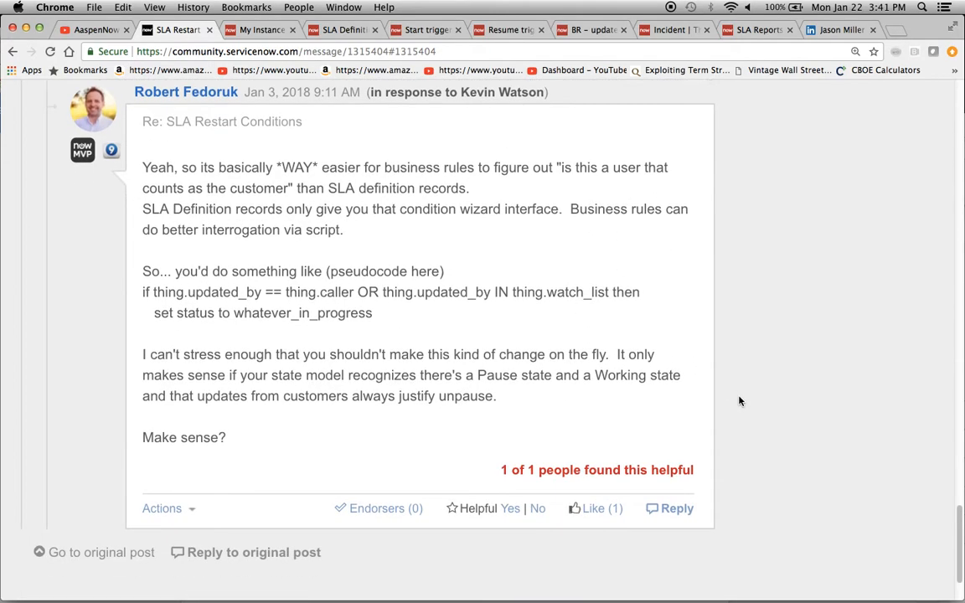
pyautogui.scroll(1, 739, 401)
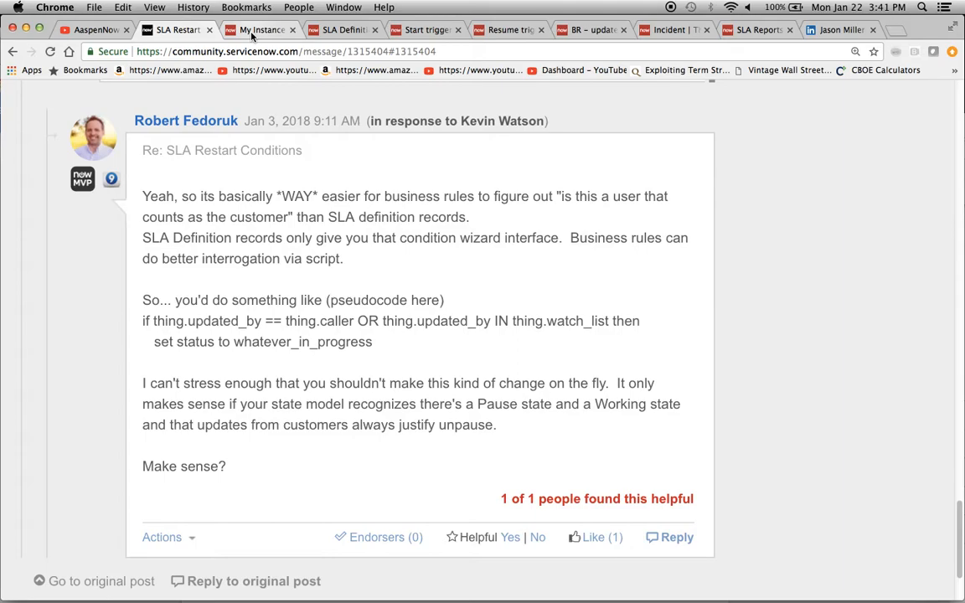
# - Open the 'Start triggered by user update' SLA definition and review its start conditions
pyautogui.click(341, 30)
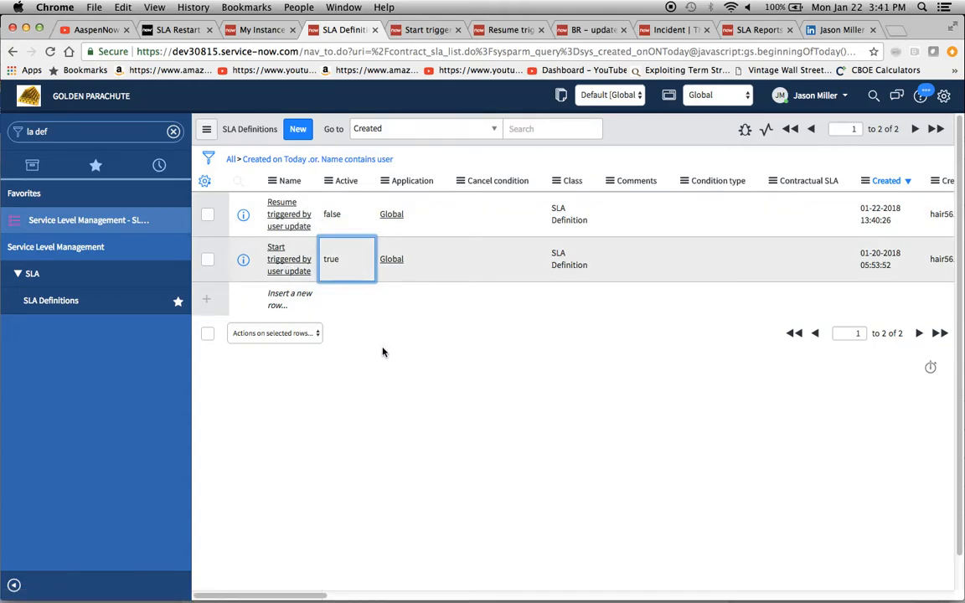
pyautogui.click(414, 32)
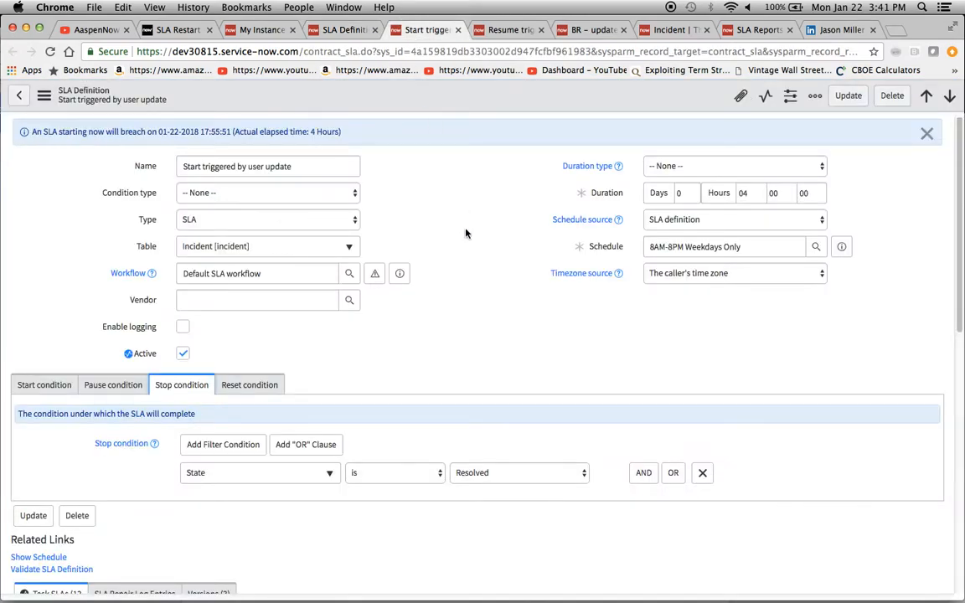
pyautogui.scroll(-2, 485, 285)
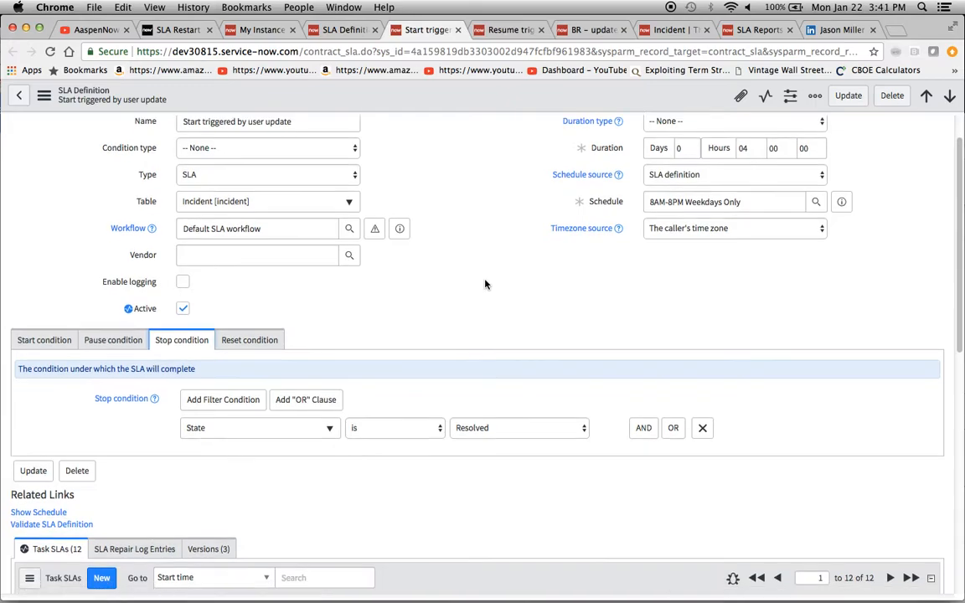
pyautogui.click(44, 336)
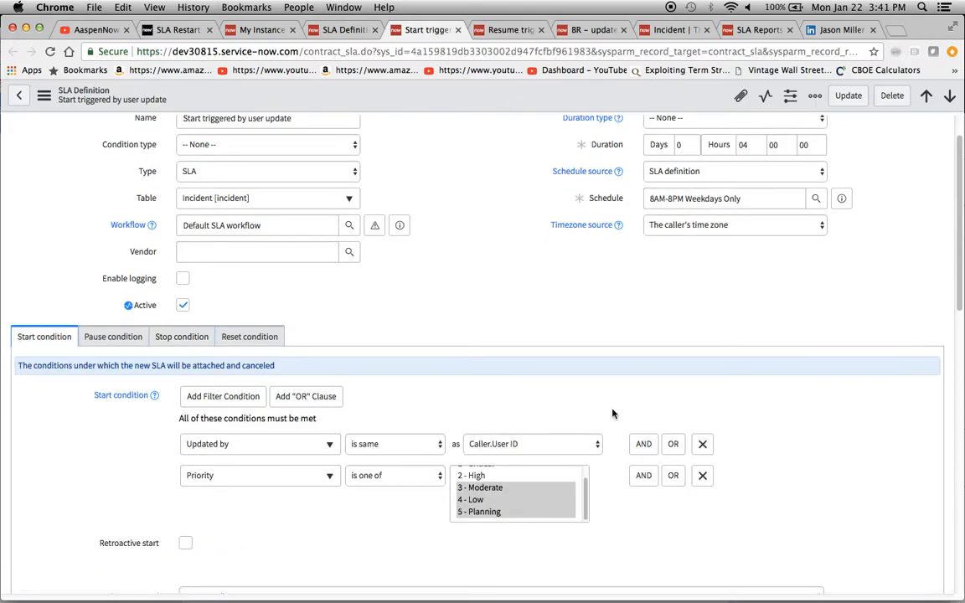
pyautogui.scroll(-2, 799, 423)
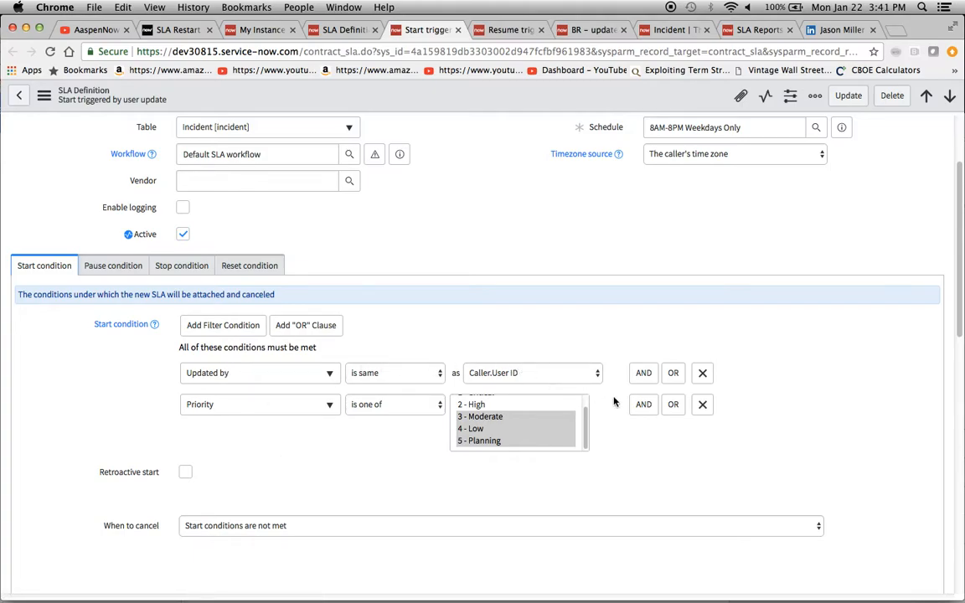
# - Add an AND start condition 'Updated by is same as Caller.User ID', then delete that condition
pyautogui.click(643, 406)
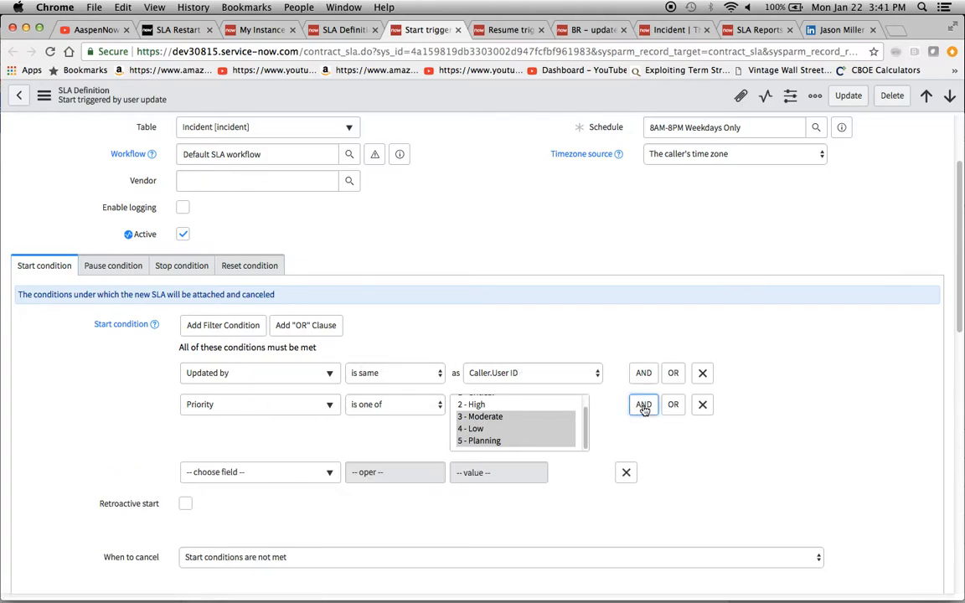
pyautogui.click(300, 475)
pyautogui.write('update')
pyautogui.press('Down')
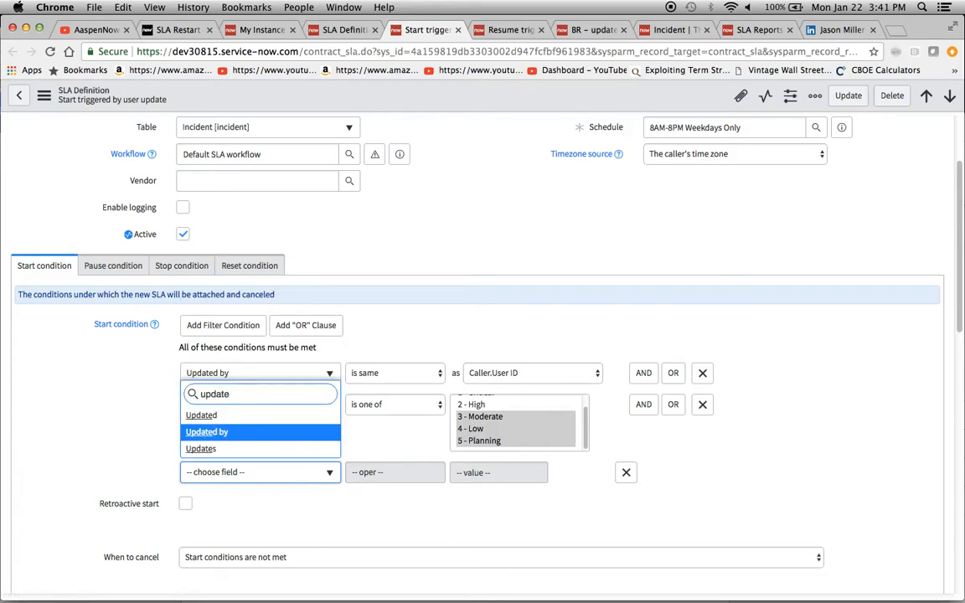
pyautogui.press('Return')
pyautogui.click(403, 473)
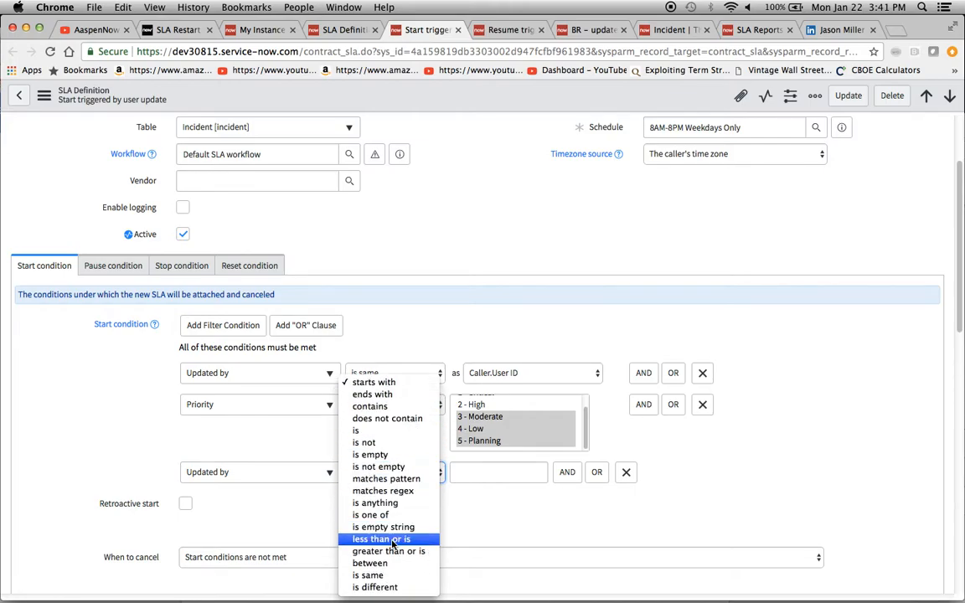
pyautogui.click(388, 577)
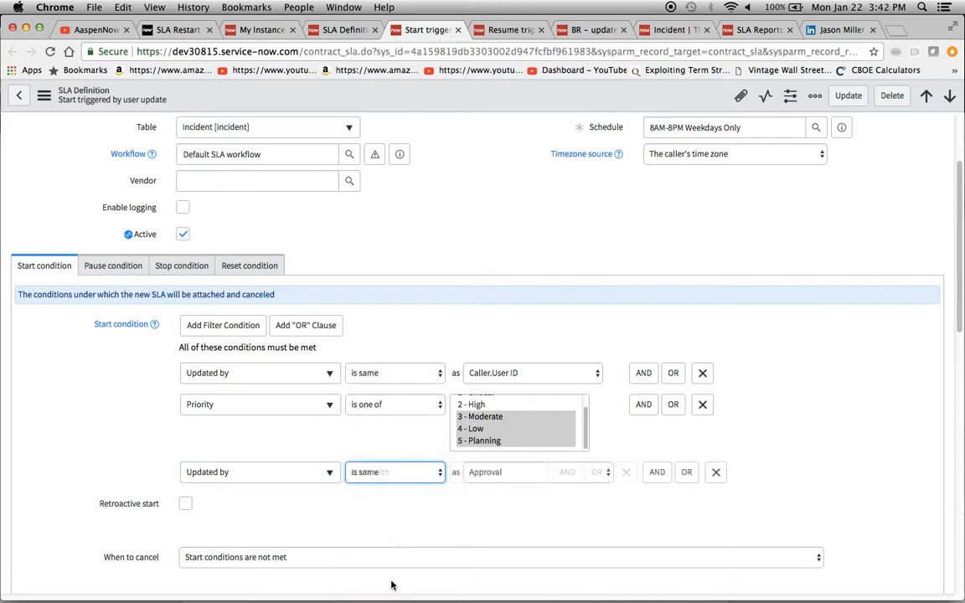
pyautogui.click(517, 474)
pyautogui.scroll(-5, 563, 519)
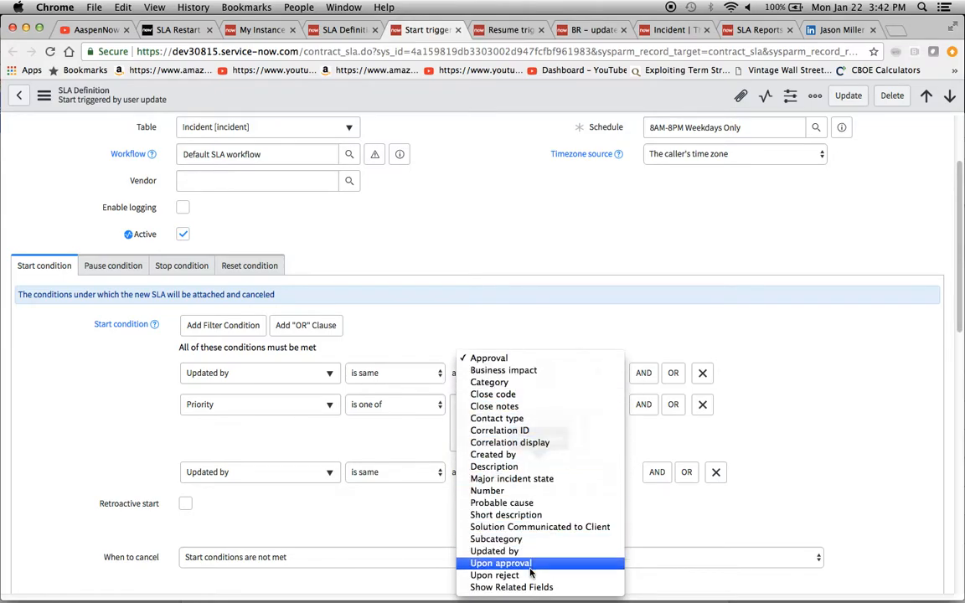
pyautogui.click(452, 533)
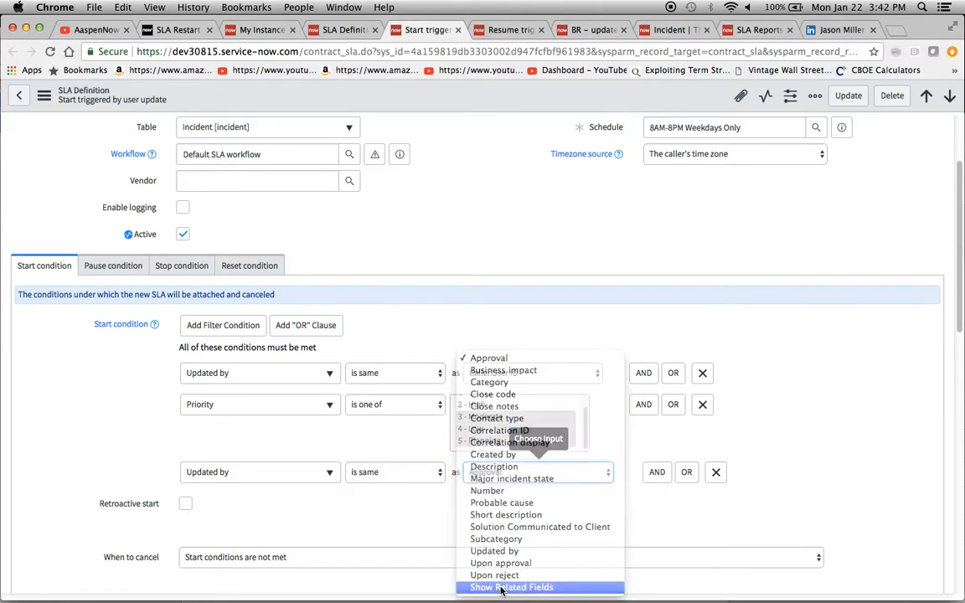
pyautogui.click(603, 475)
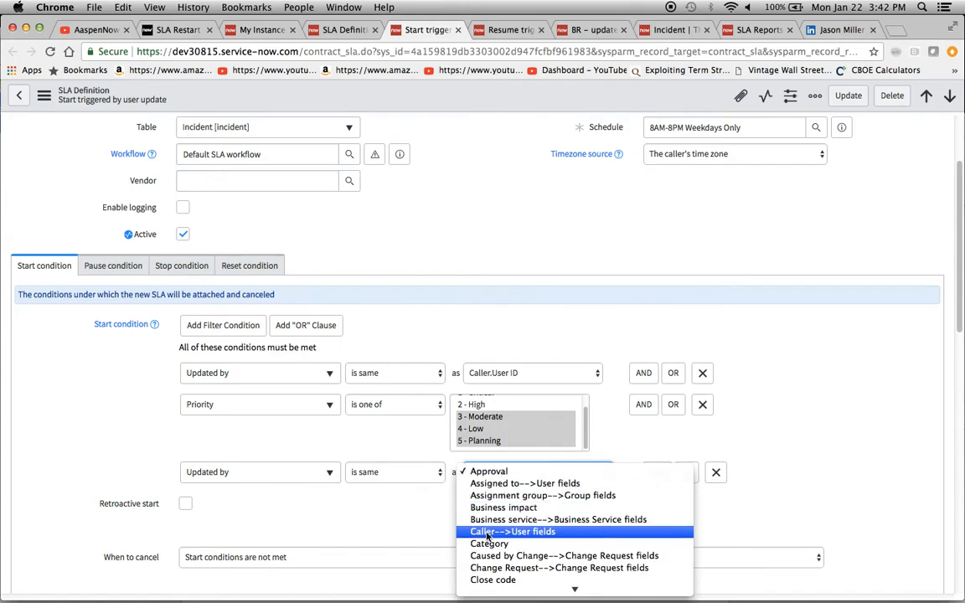
pyautogui.click(540, 532)
pyautogui.click(602, 474)
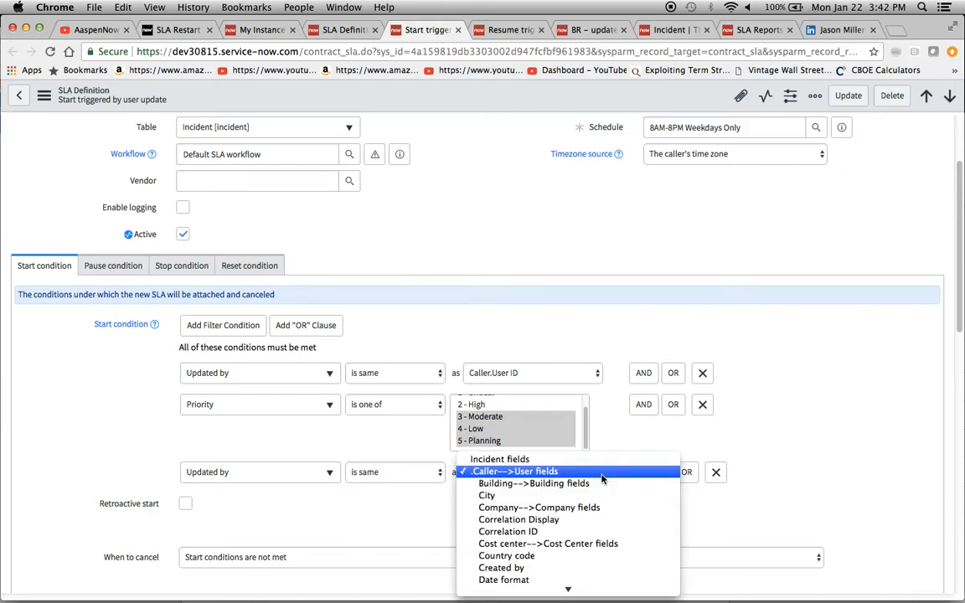
pyautogui.scroll(-10, 608, 519)
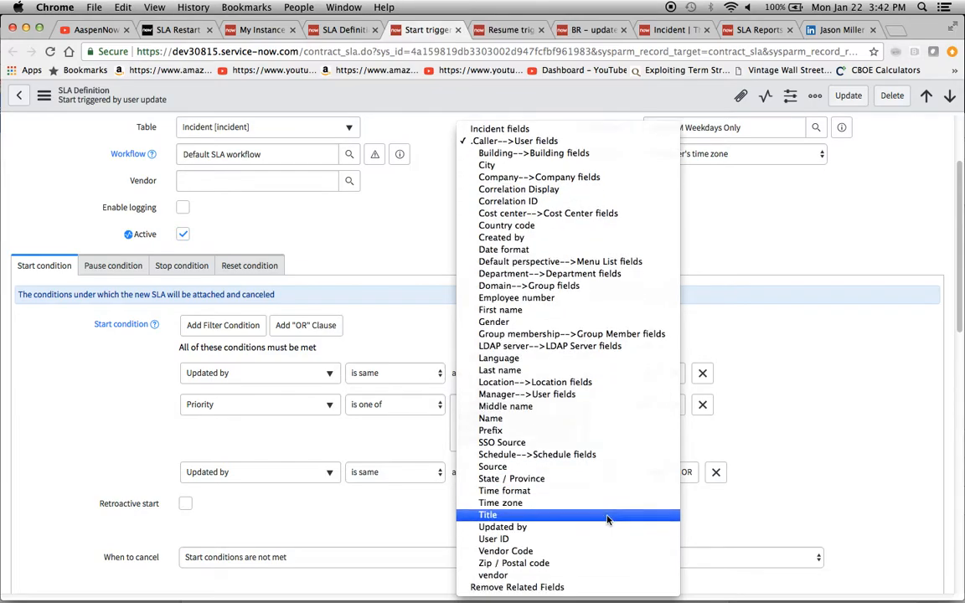
pyautogui.click(563, 541)
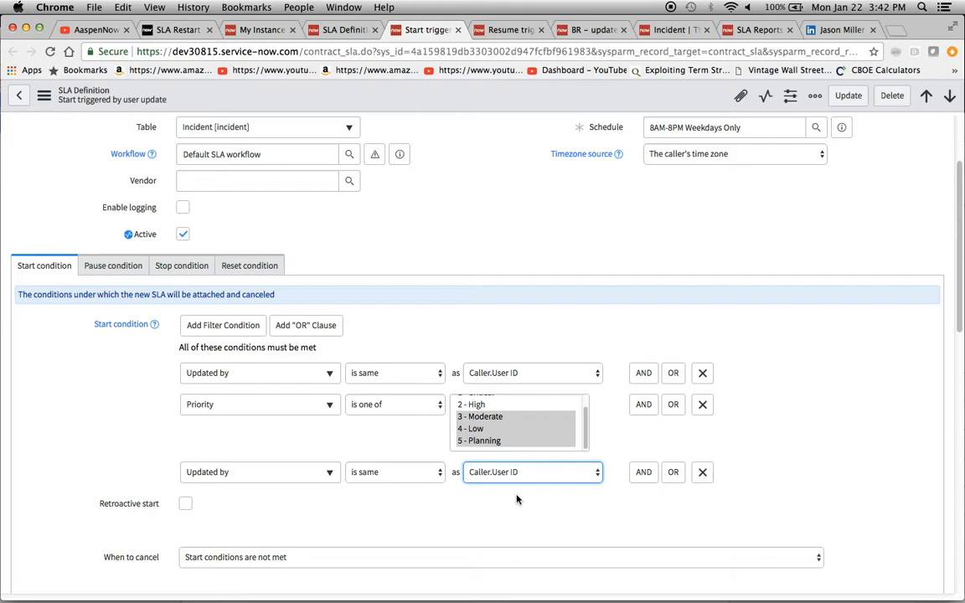
pyautogui.click(702, 472)
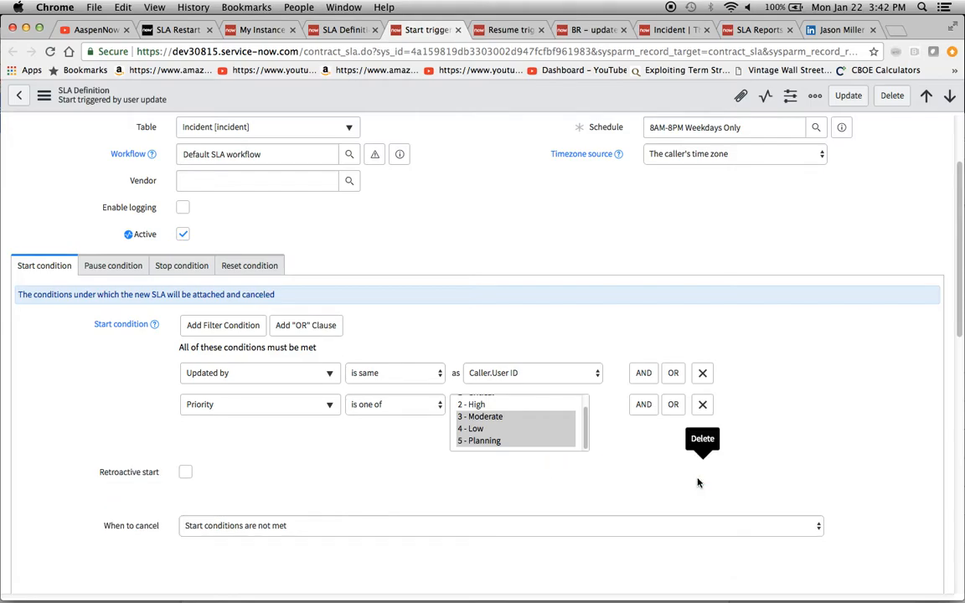
# - Review the definition's pause and stop condition tabs
pyautogui.click(111, 266)
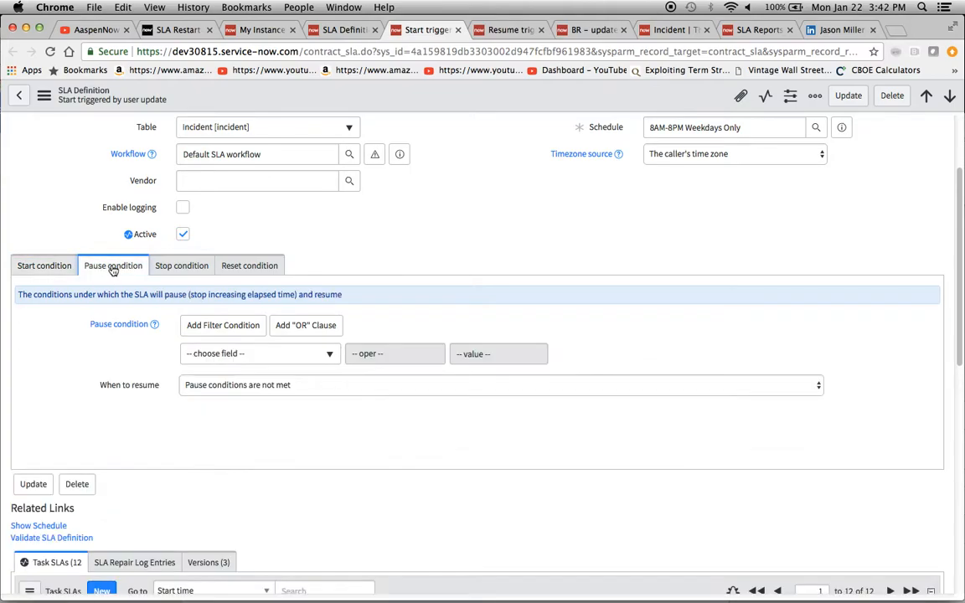
pyautogui.click(180, 266)
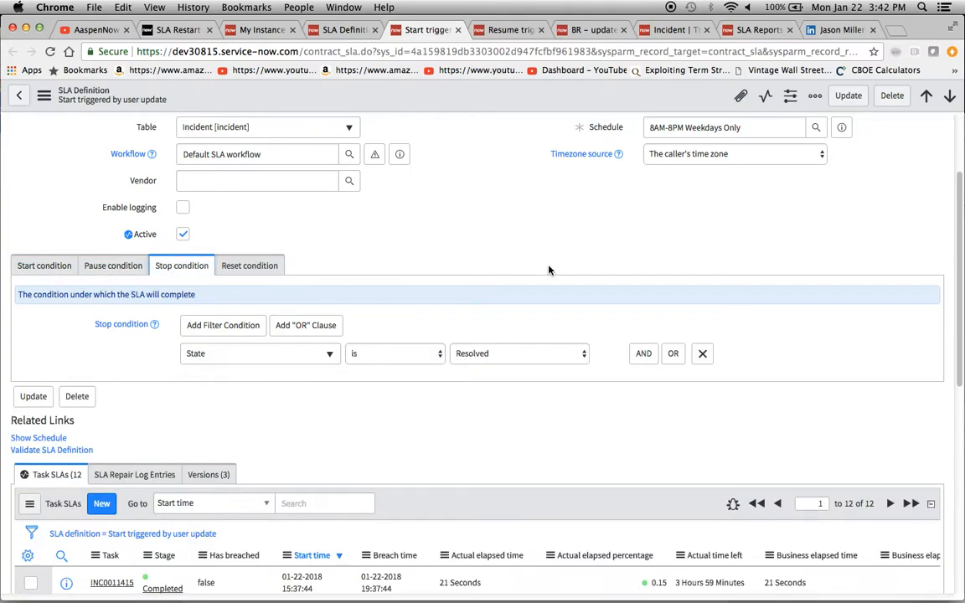
pyautogui.scroll(2, 548, 270)
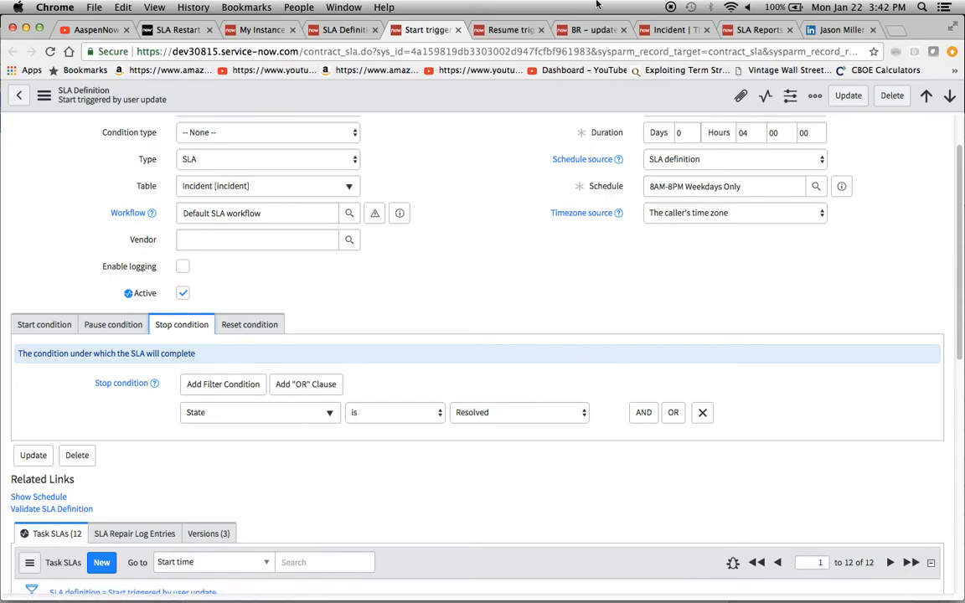
# - Switch to the 'BR - update moves status to In Progress' business rule and review its filter conditions and actions
pyautogui.click(580, 32)
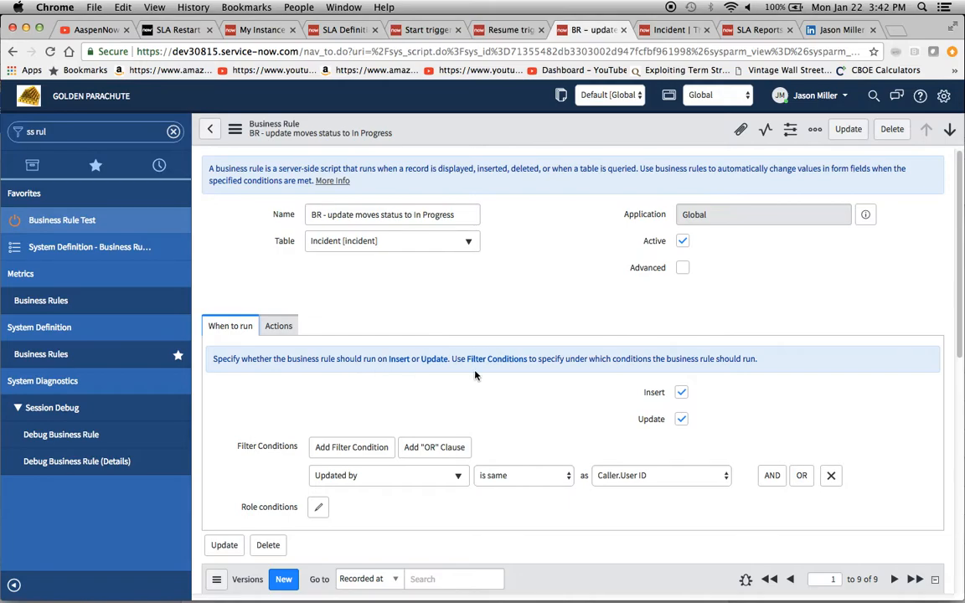
pyautogui.scroll(-1, 474, 377)
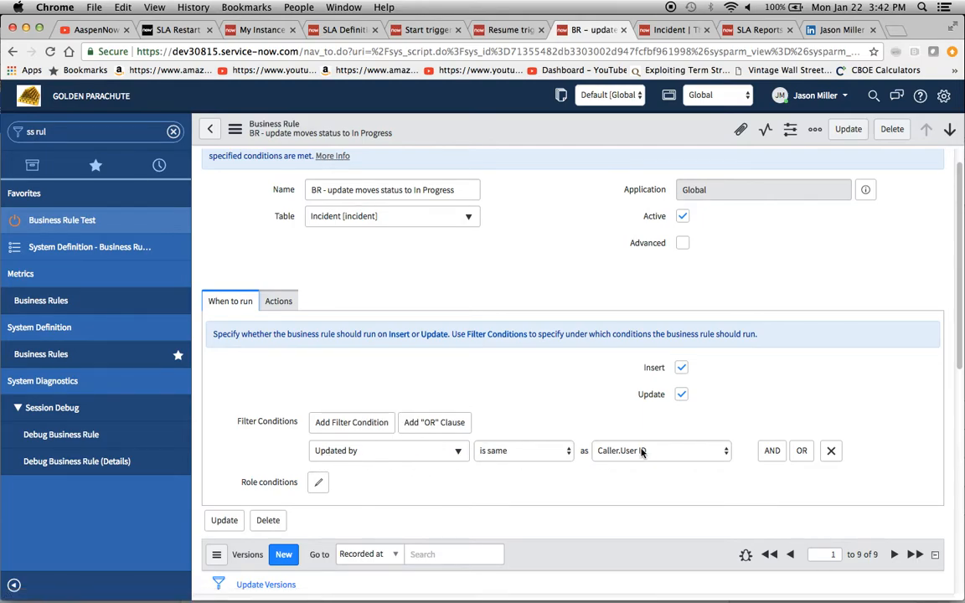
pyautogui.click(278, 301)
pyautogui.scroll(-1, 238, 422)
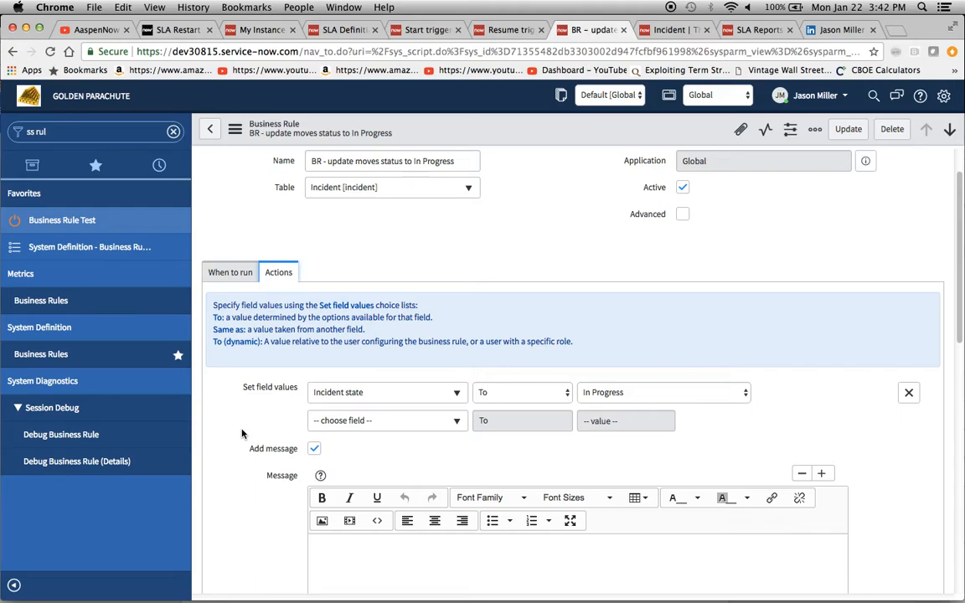
pyautogui.scroll(-1, 241, 433)
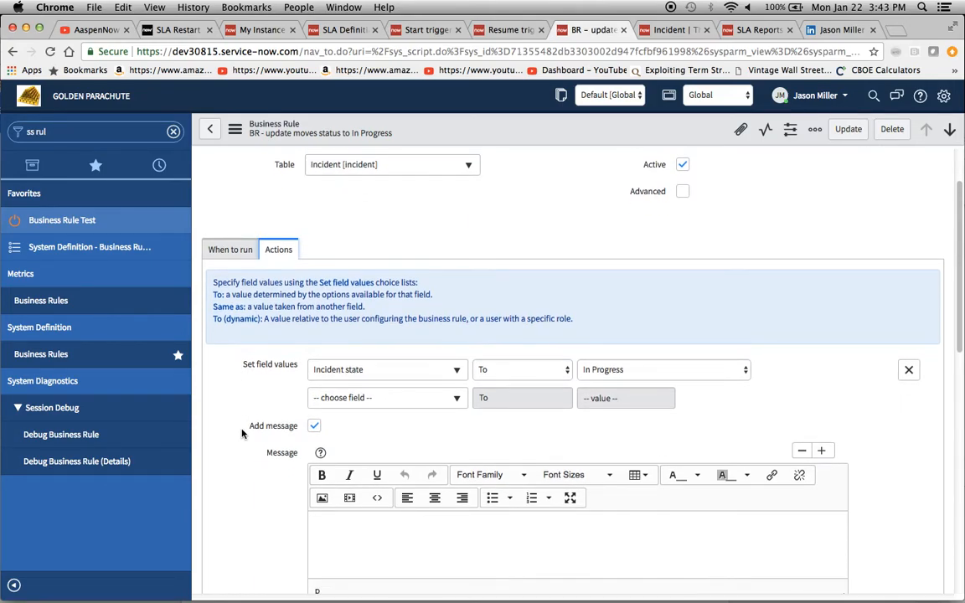
# - Review the business rule's When to run and Actions tabs
pyautogui.click(243, 251)
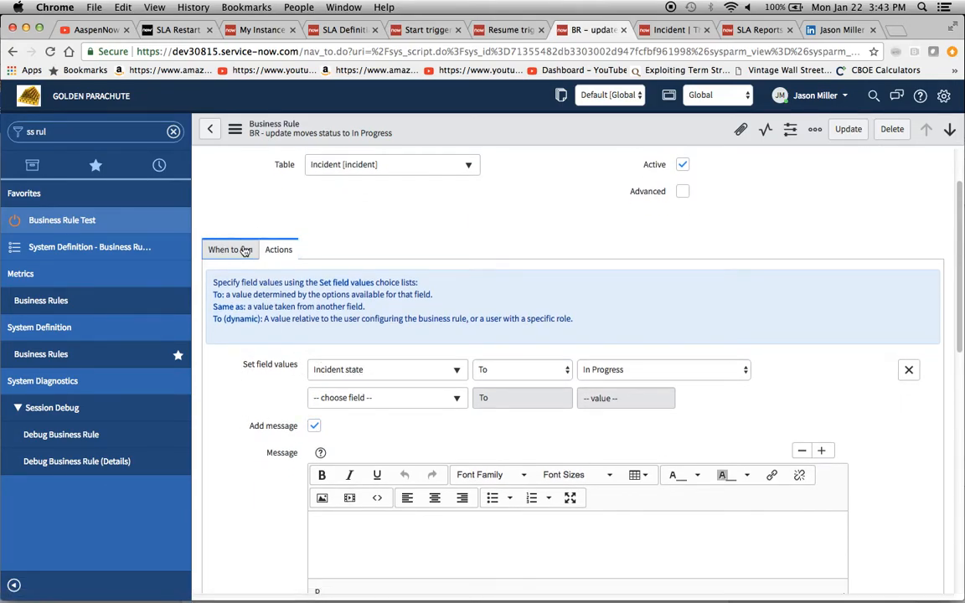
pyautogui.click(270, 250)
pyautogui.click(214, 255)
pyautogui.click(278, 250)
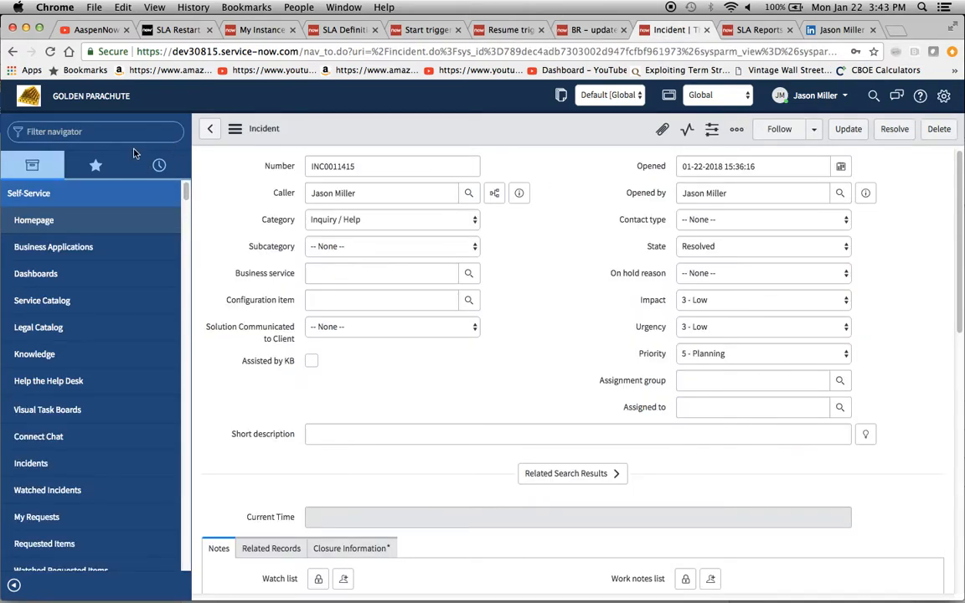
# - Open a new incident form by entering incident.do in the navigator filter
pyautogui.scroll(-2, 234, 336)
pyautogui.scroll(2, 233, 336)
pyautogui.click(129, 132)
pyautogui.write('Incident.do')
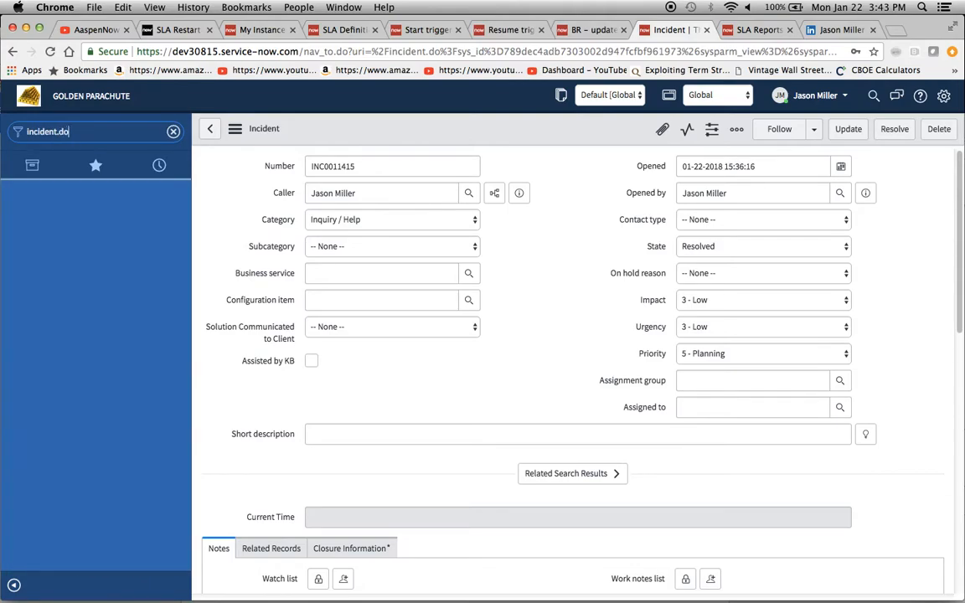
pyautogui.press('Return')
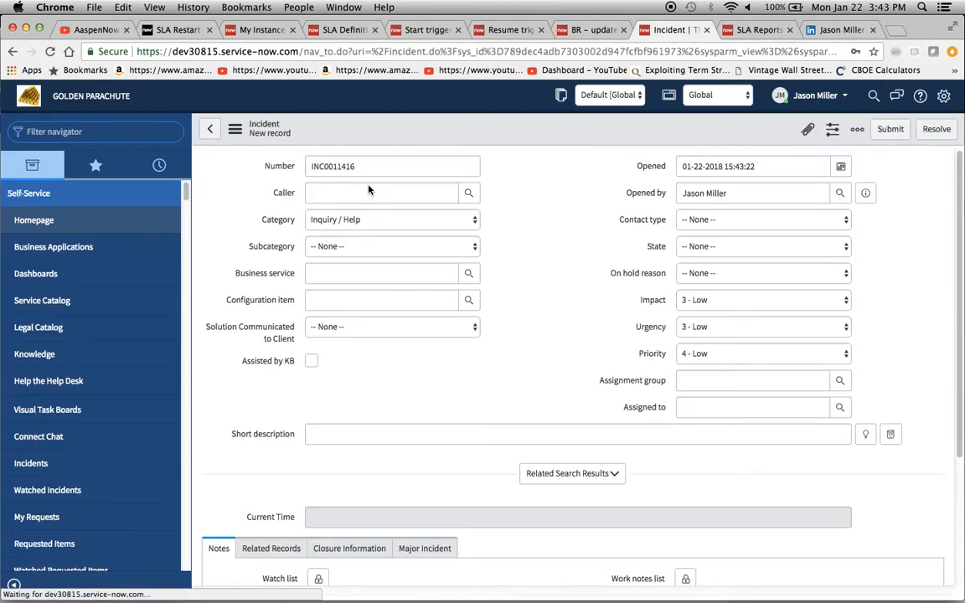
# - Set the new incident's caller to the logged-in user and save the record
pyautogui.click(369, 187)
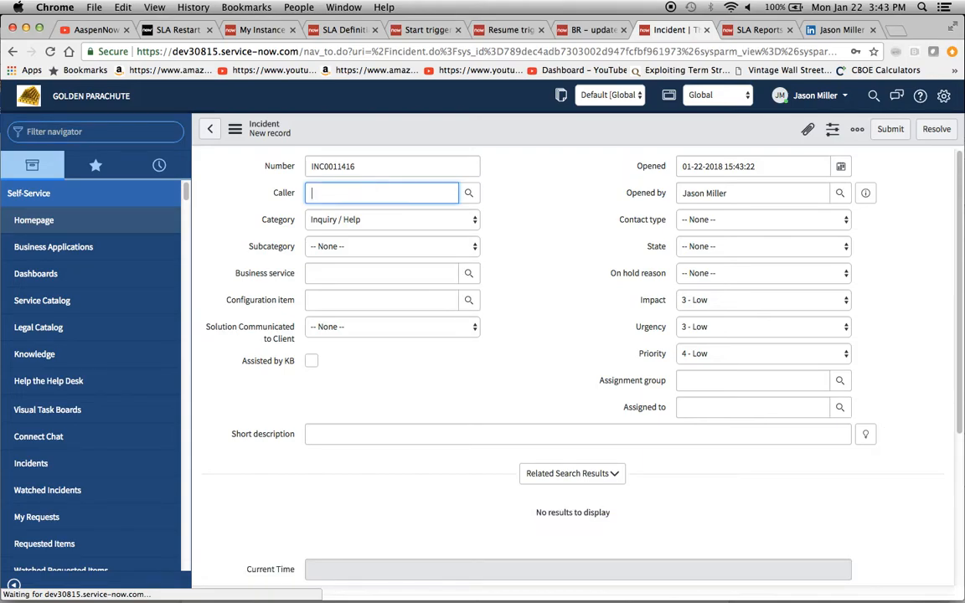
pyautogui.write('jason')
pyautogui.click(332, 221)
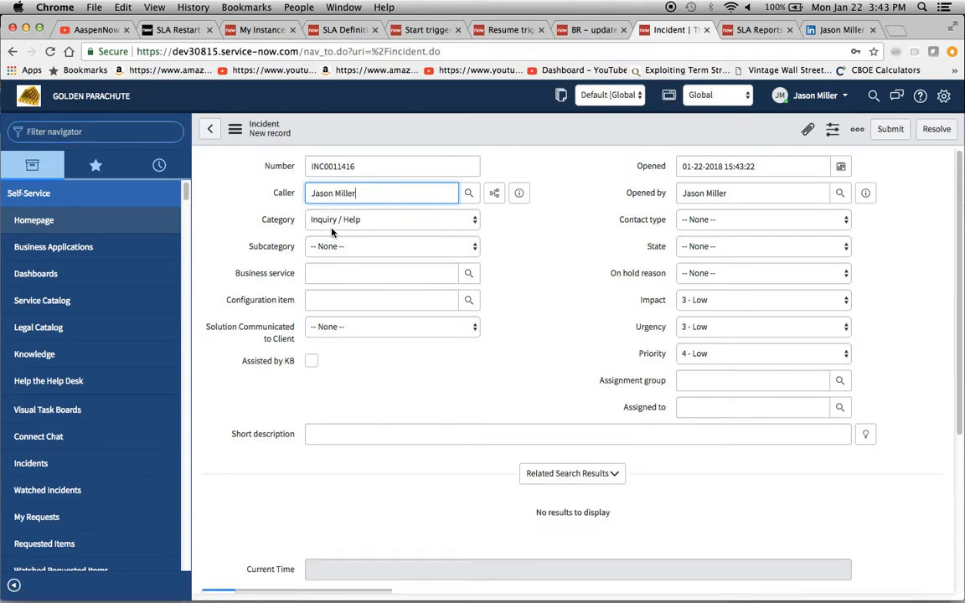
pyautogui.click(530, 298)
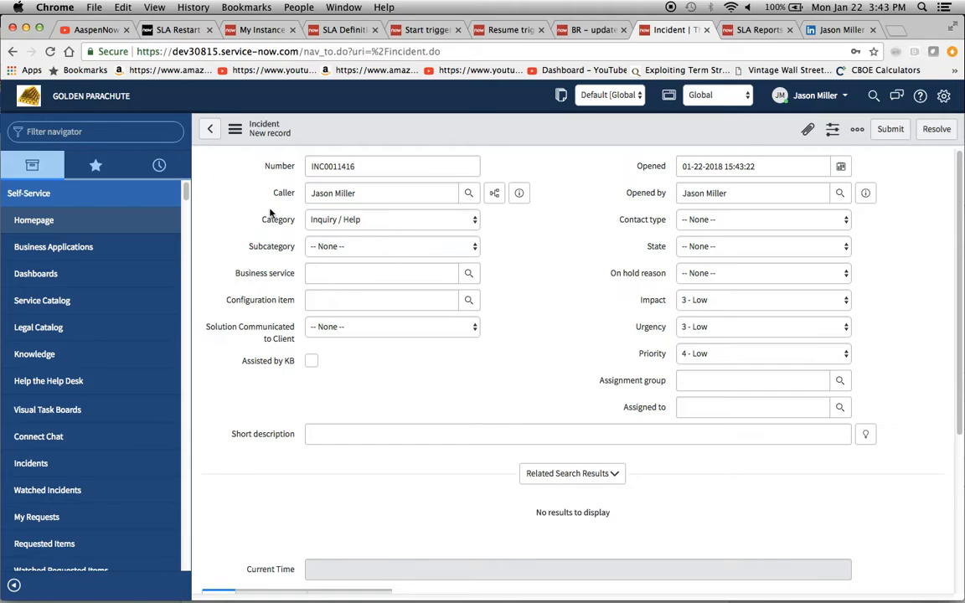
pyautogui.click(234, 129)
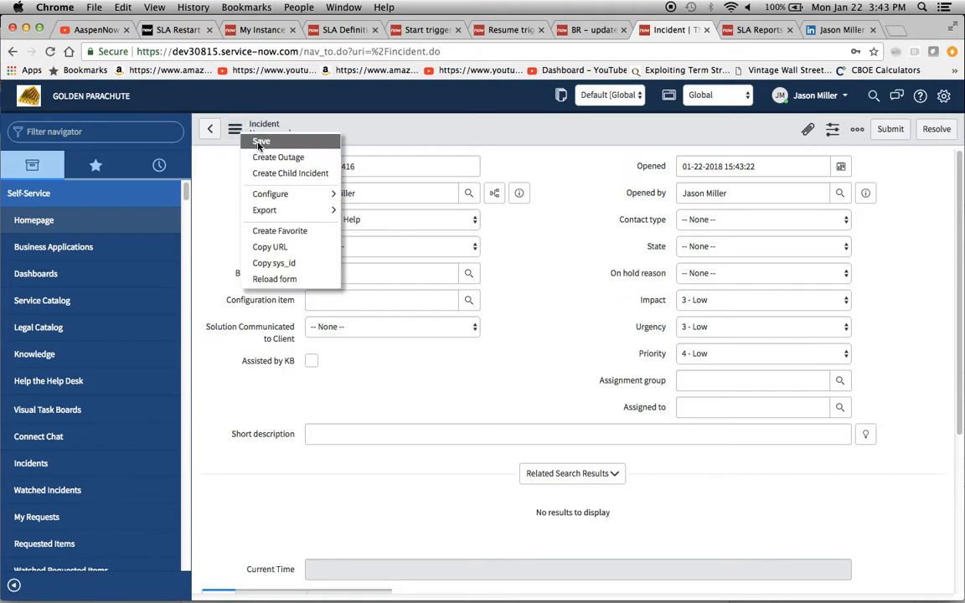
pyautogui.click(260, 141)
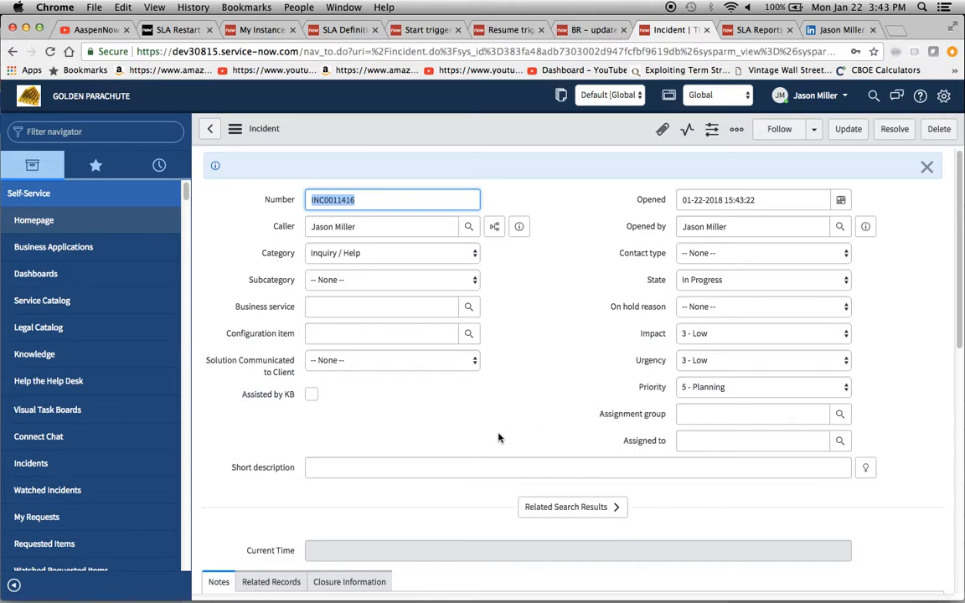
# - Review the incident's attached Task SLAs and the start-triggered SLA definition's stop condition
pyautogui.scroll(-10, 482, 441)
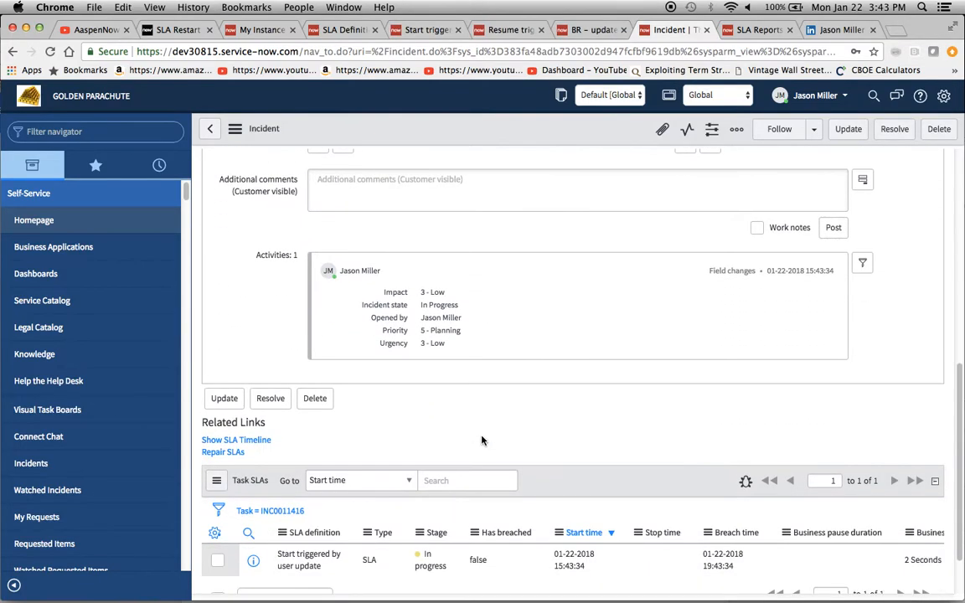
pyautogui.scroll(-2, 481, 440)
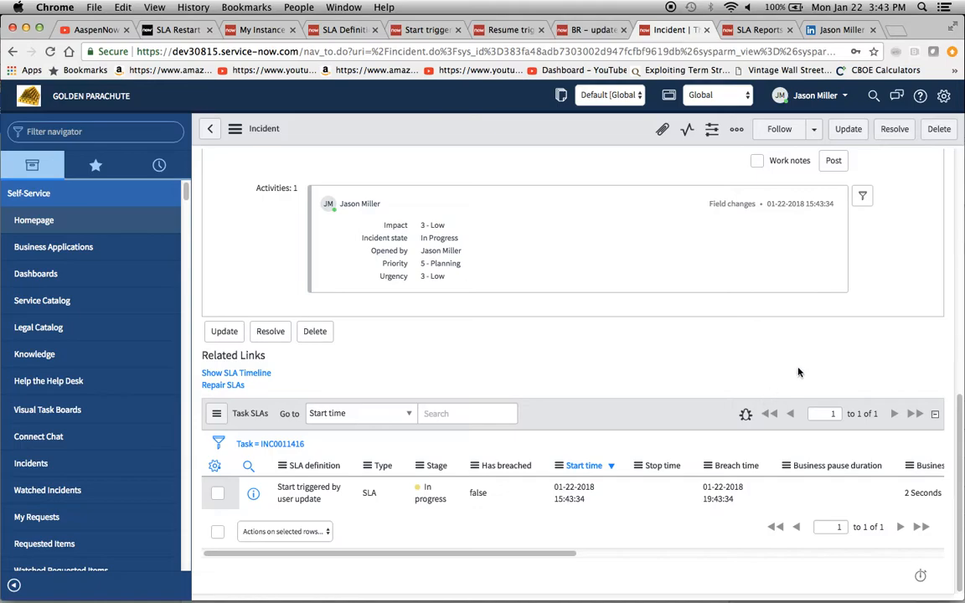
pyautogui.scroll(10, 799, 371)
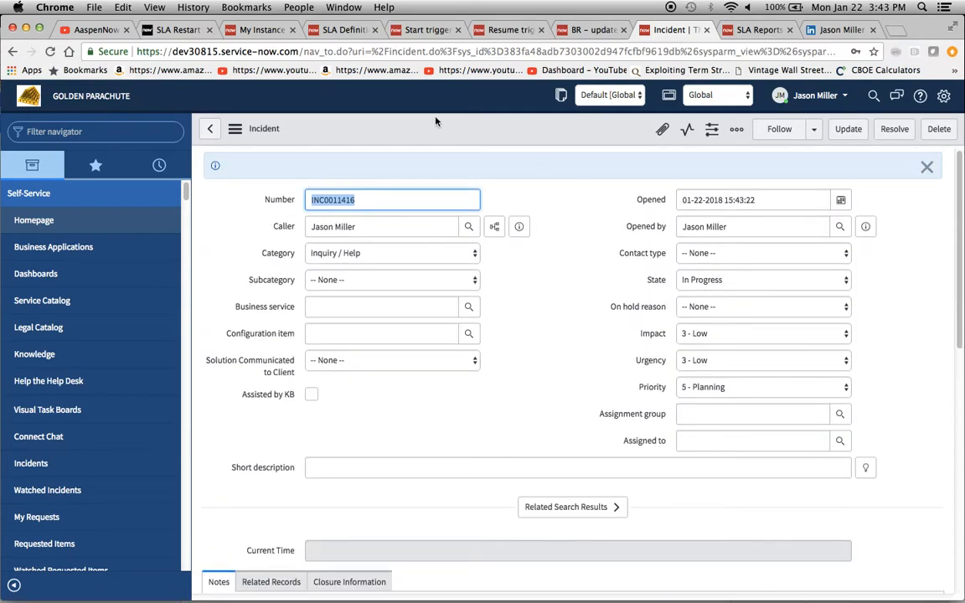
pyautogui.click(426, 31)
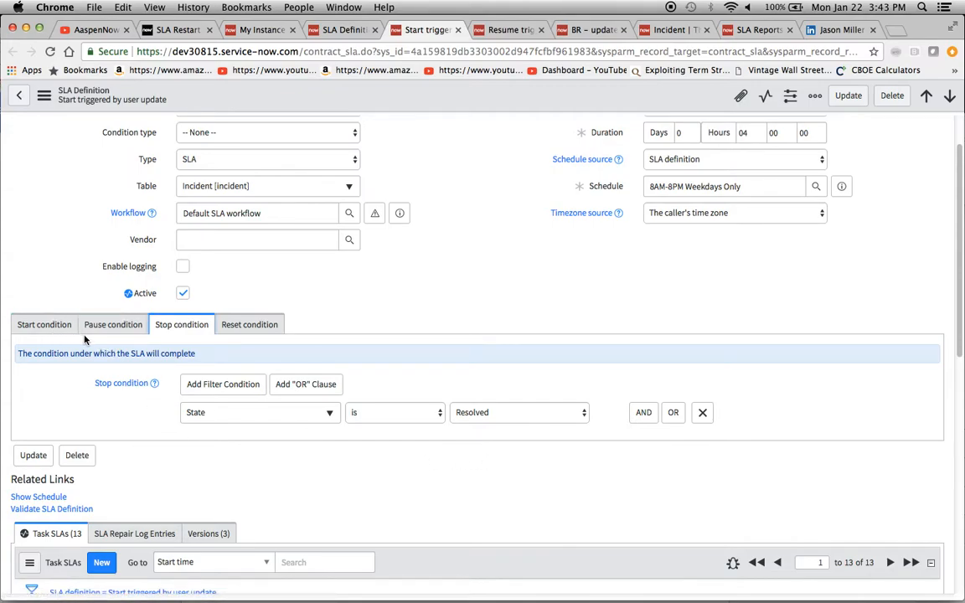
pyautogui.click(662, 30)
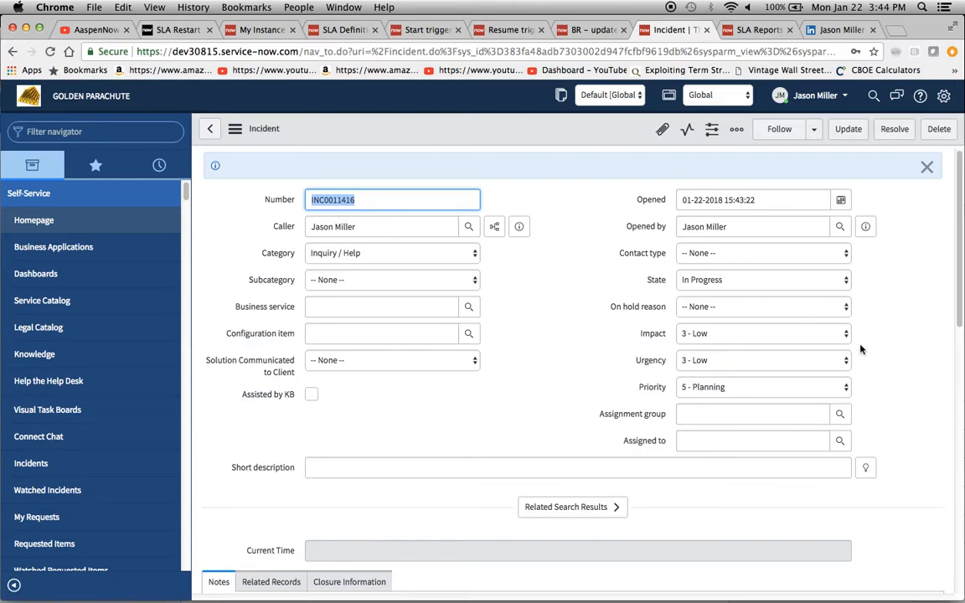
# - Set the incident's state to Resolved, save it, and check its Task SLAs
pyautogui.click(732, 287)
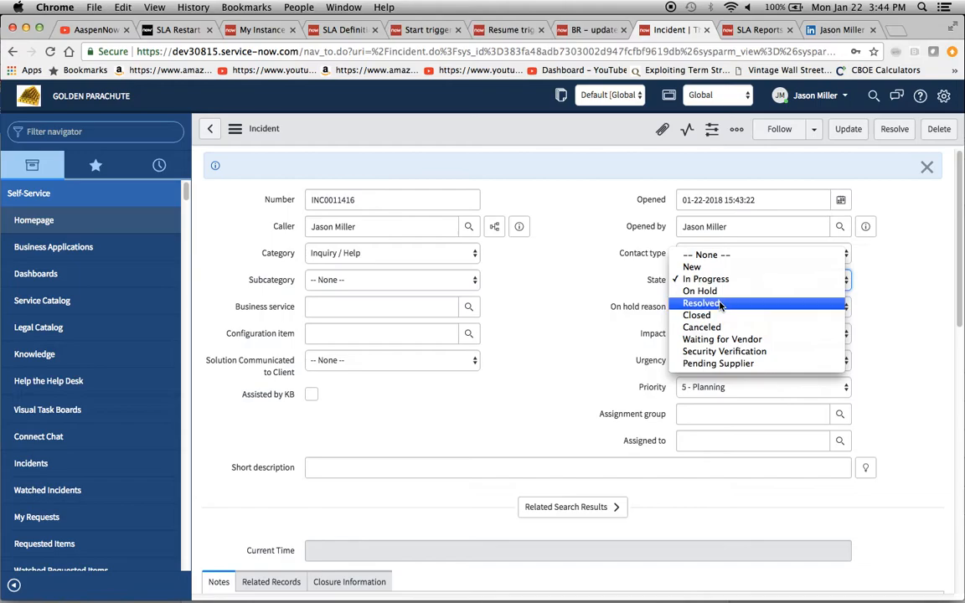
pyautogui.click(799, 302)
pyautogui.click(235, 128)
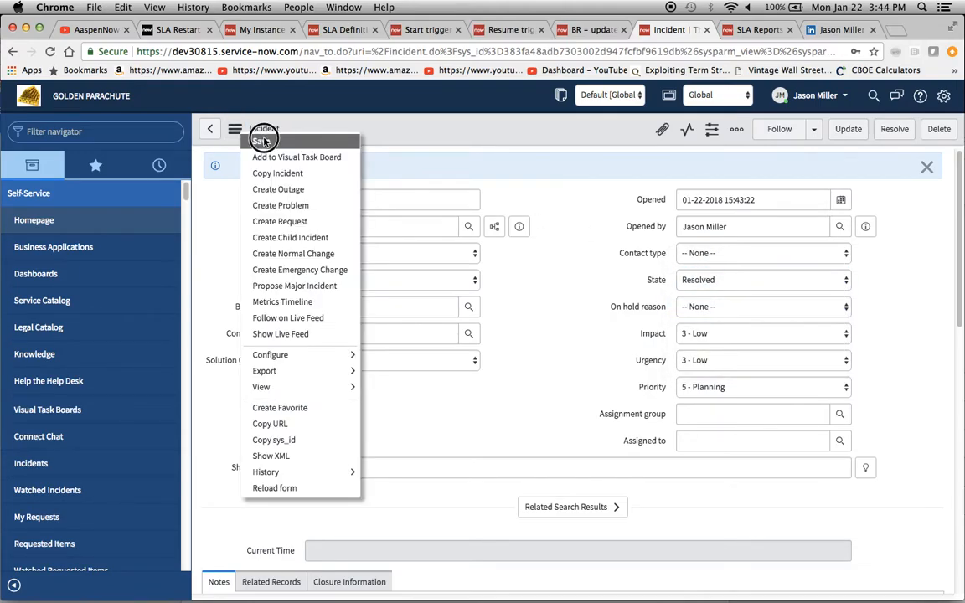
pyautogui.click(250, 139)
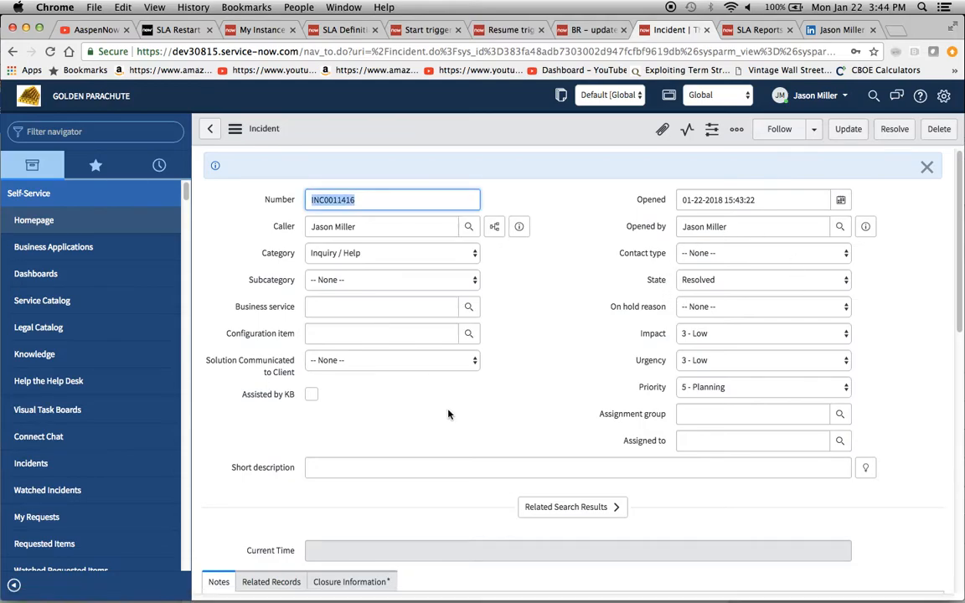
pyautogui.scroll(-5, 448, 414)
pyautogui.scroll(-8, 448, 414)
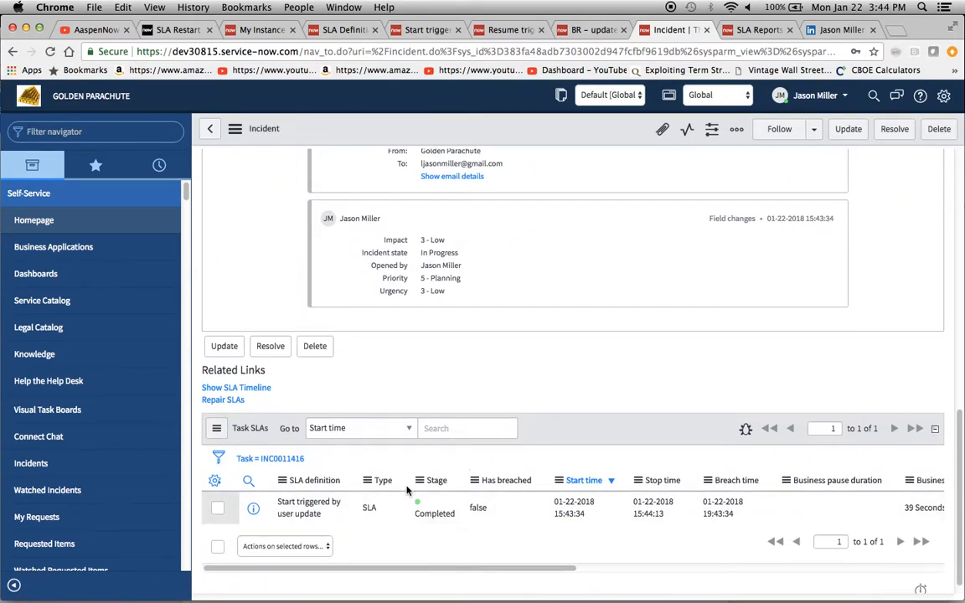
pyautogui.scroll(13, 503, 370)
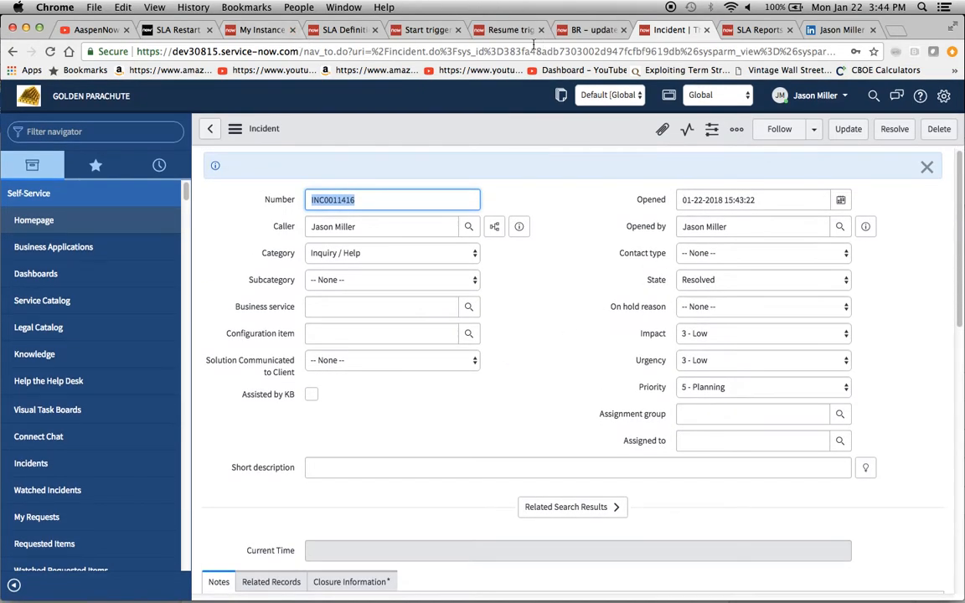
# - Review the start, pause and stop conditions of the 'Resume triggered by user update' SLA definition
pyautogui.click(497, 31)
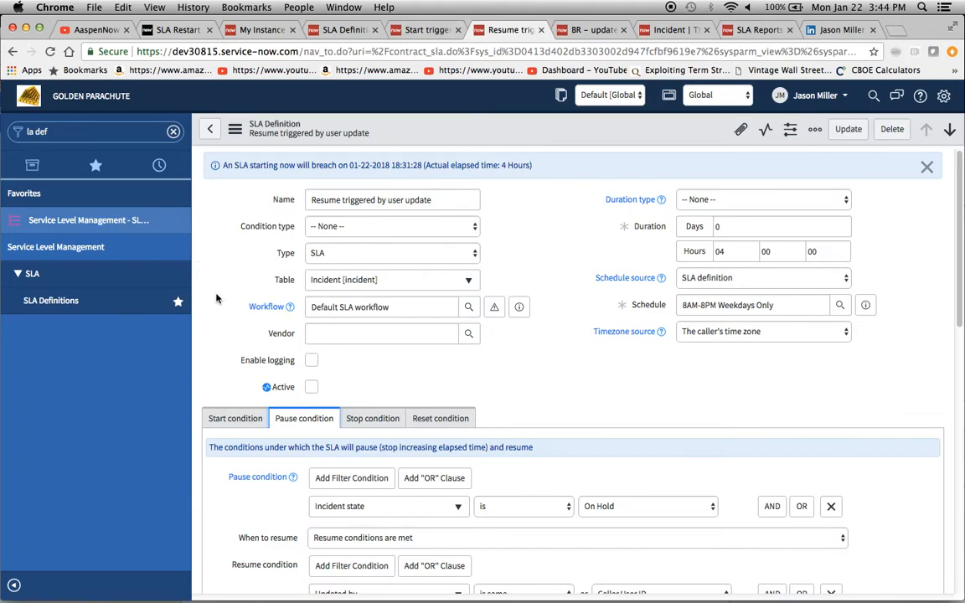
pyautogui.scroll(-3, 242, 352)
pyautogui.click(235, 326)
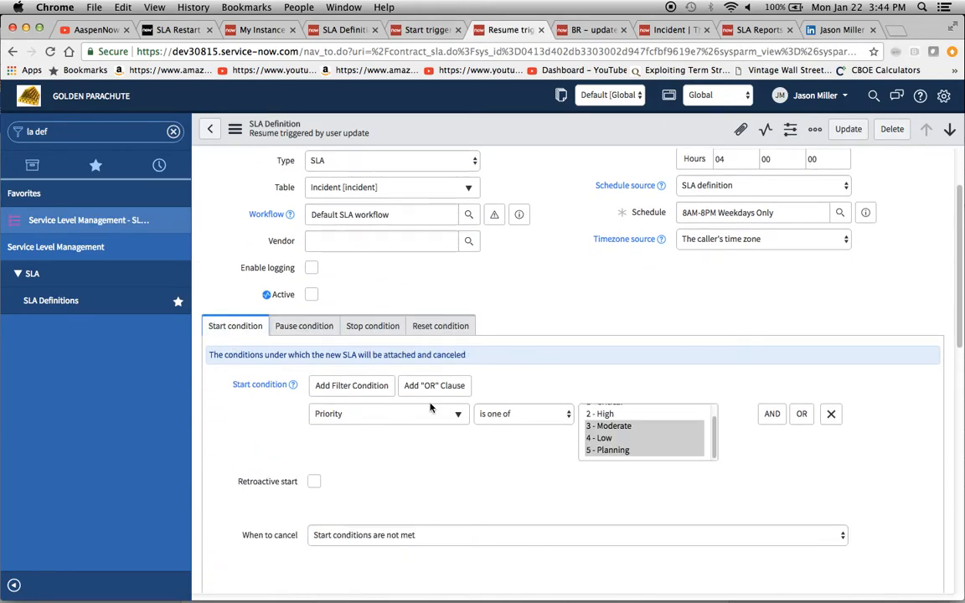
pyautogui.click(311, 327)
pyautogui.scroll(-2, 680, 385)
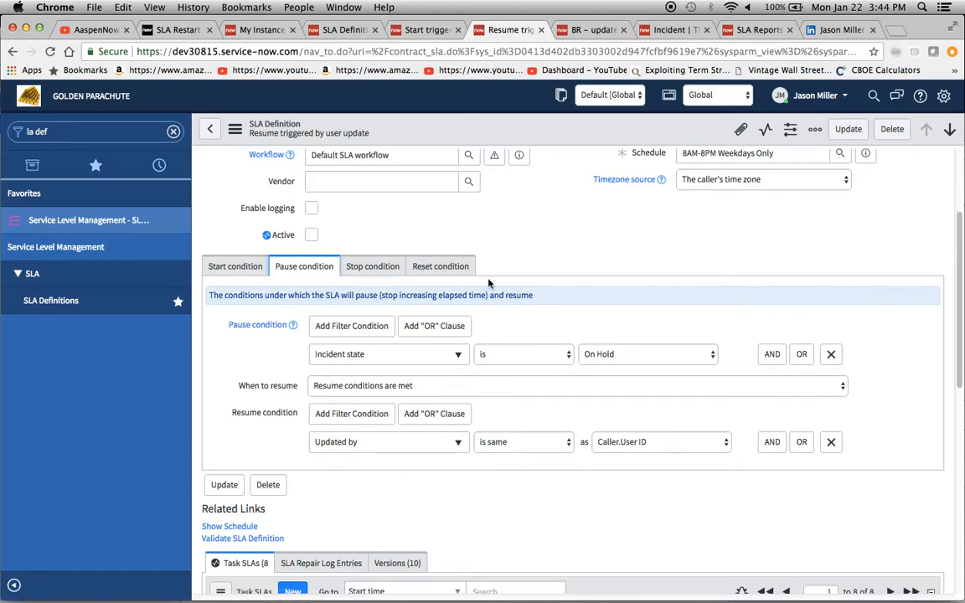
pyautogui.click(358, 268)
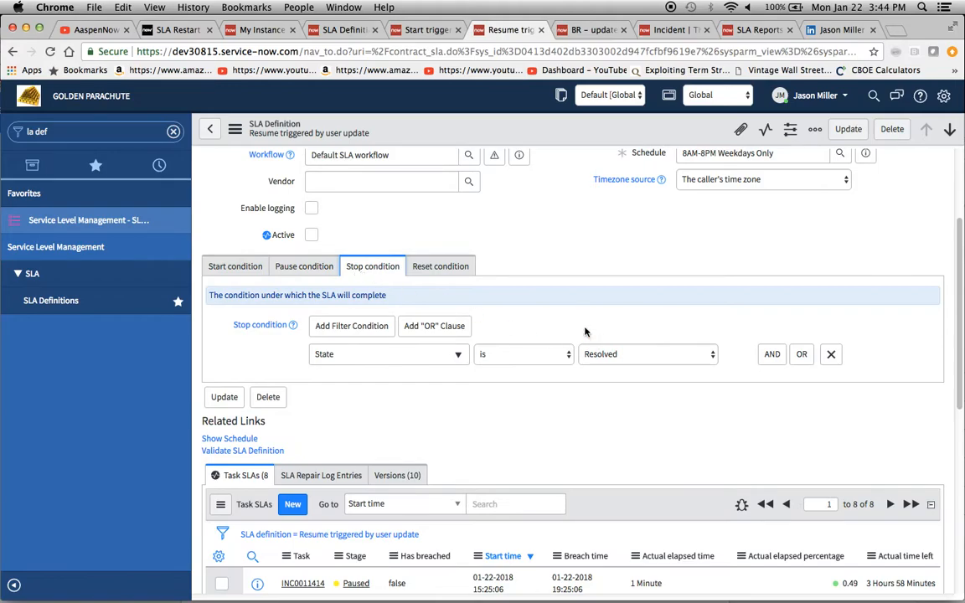
pyautogui.scroll(4, 610, 333)
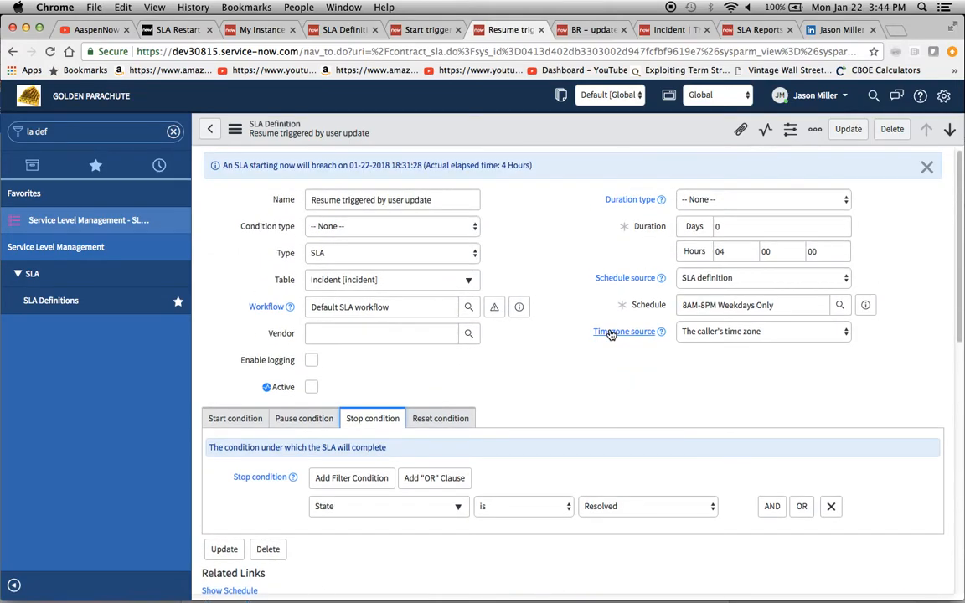
# - Open another new incident form by entering incident.do in the navigator filter
pyautogui.click(662, 30)
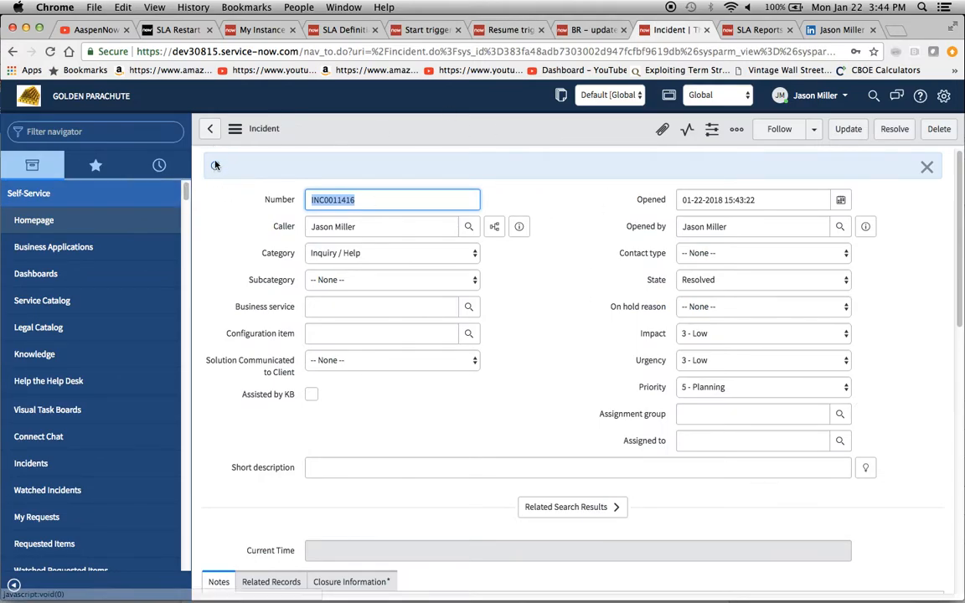
pyautogui.click(116, 130)
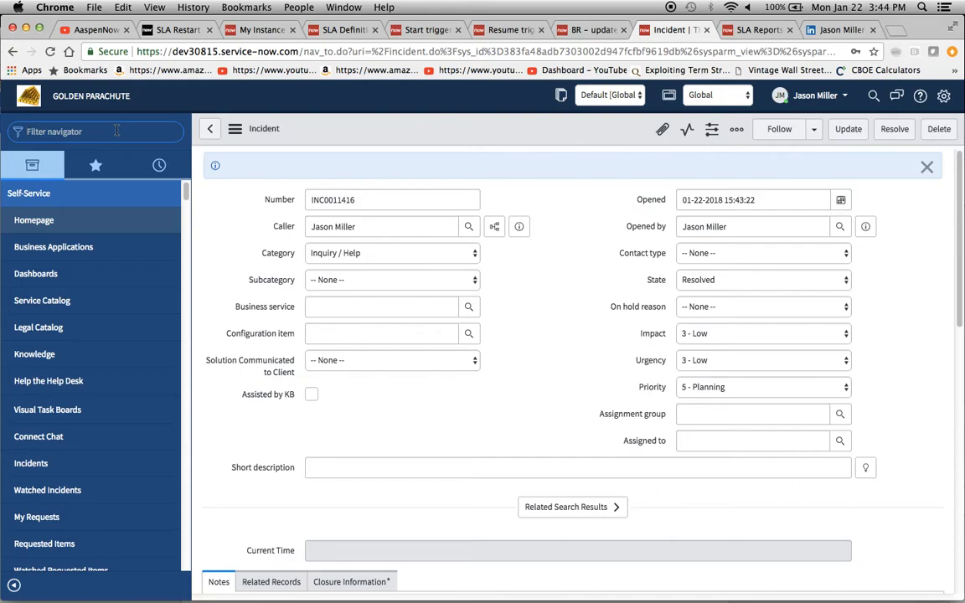
pyautogui.write('tncident.do')
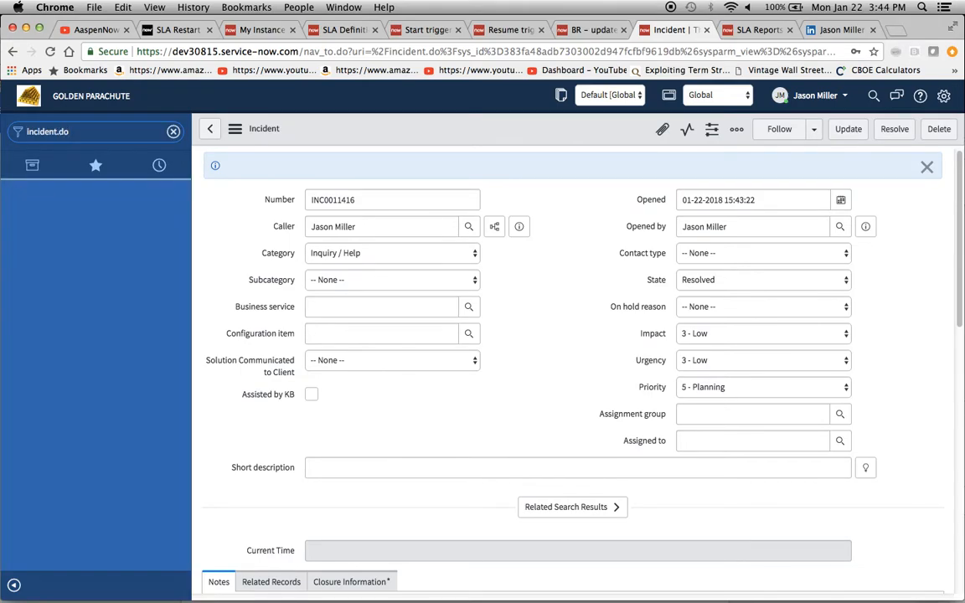
pyautogui.press('Return')
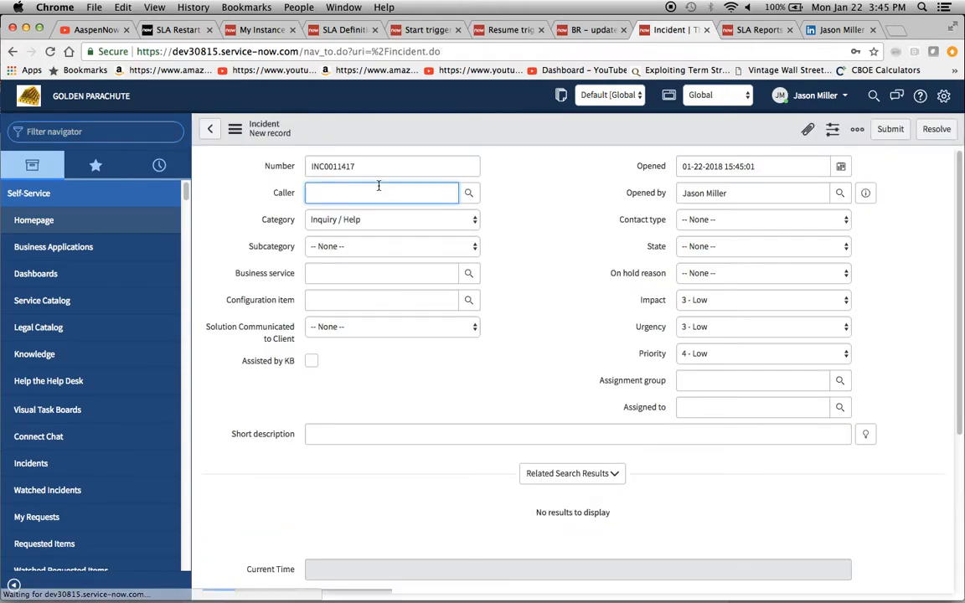
# - Set a different caller on the new incident, save it, and check its Task SLAs
pyautogui.write('ab')
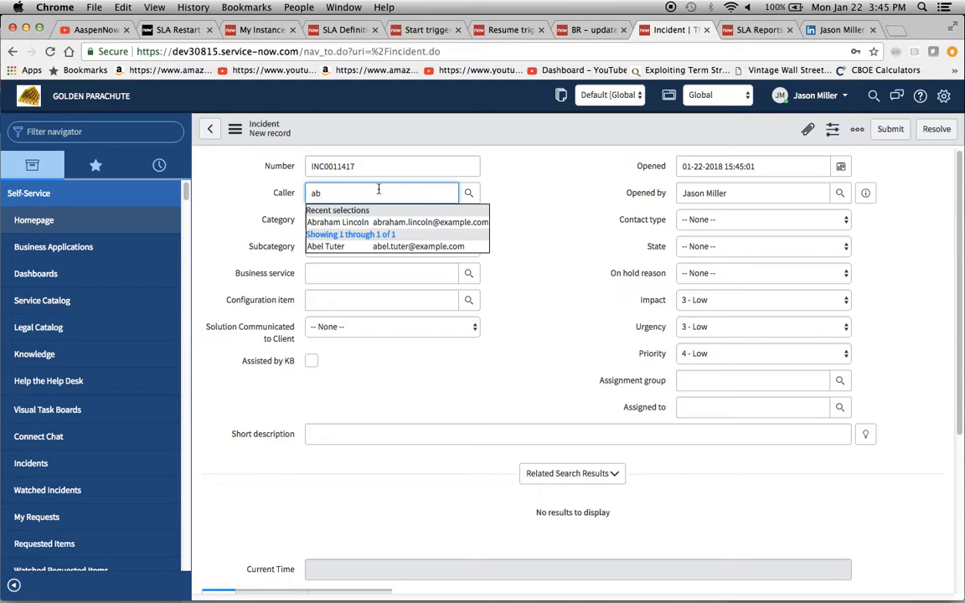
pyautogui.click(366, 219)
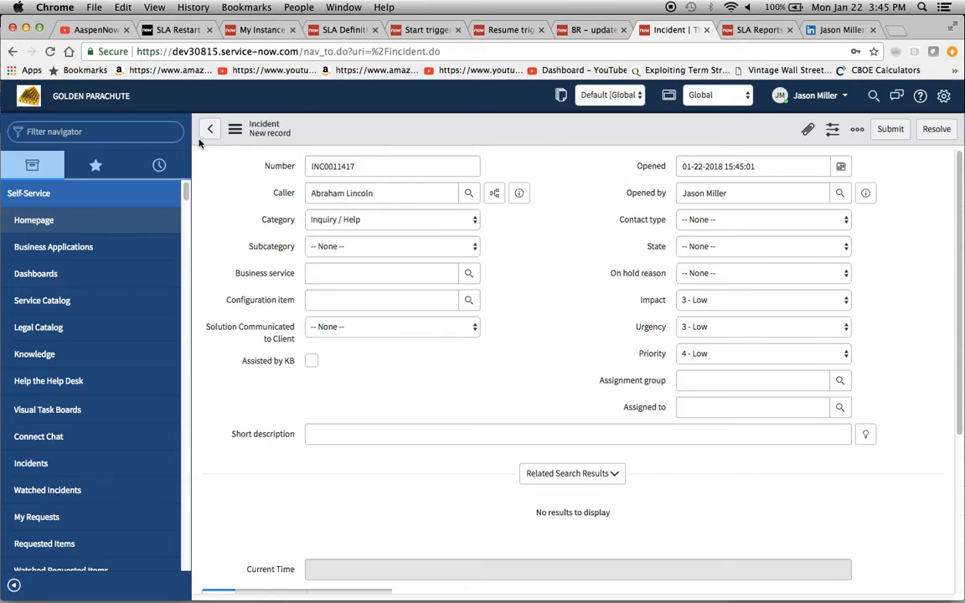
pyautogui.click(235, 128)
pyautogui.click(261, 143)
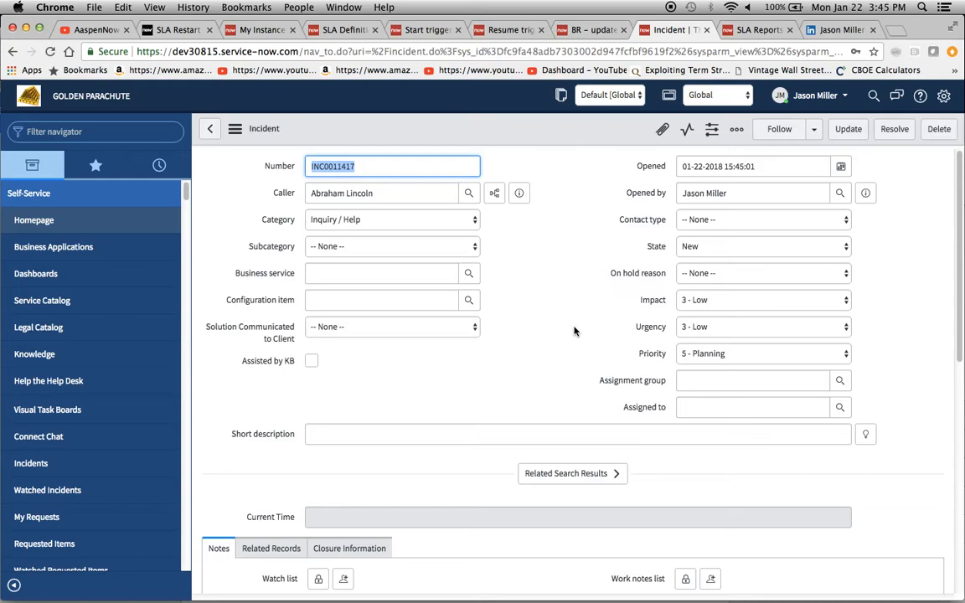
pyautogui.scroll(-10, 582, 353)
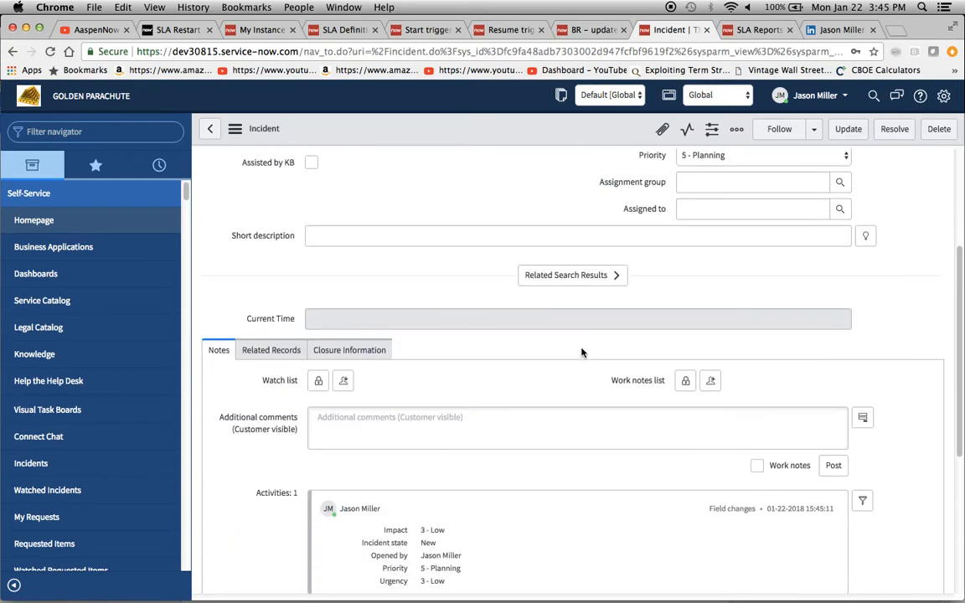
pyautogui.scroll(-2, 582, 352)
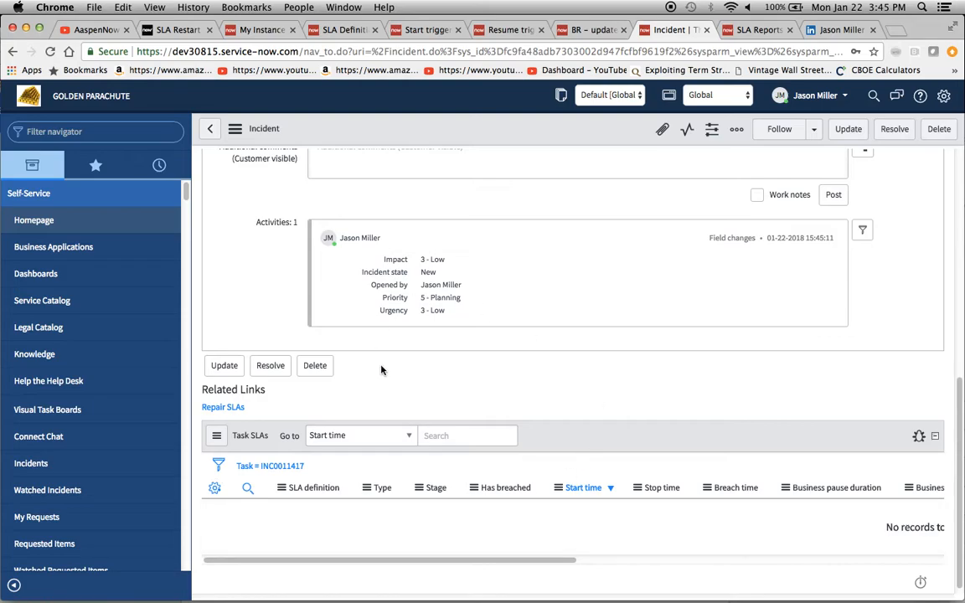
# - Set the 'Start triggered by user update' SLA definition's Active value to false in the definitions list
pyautogui.click(343, 31)
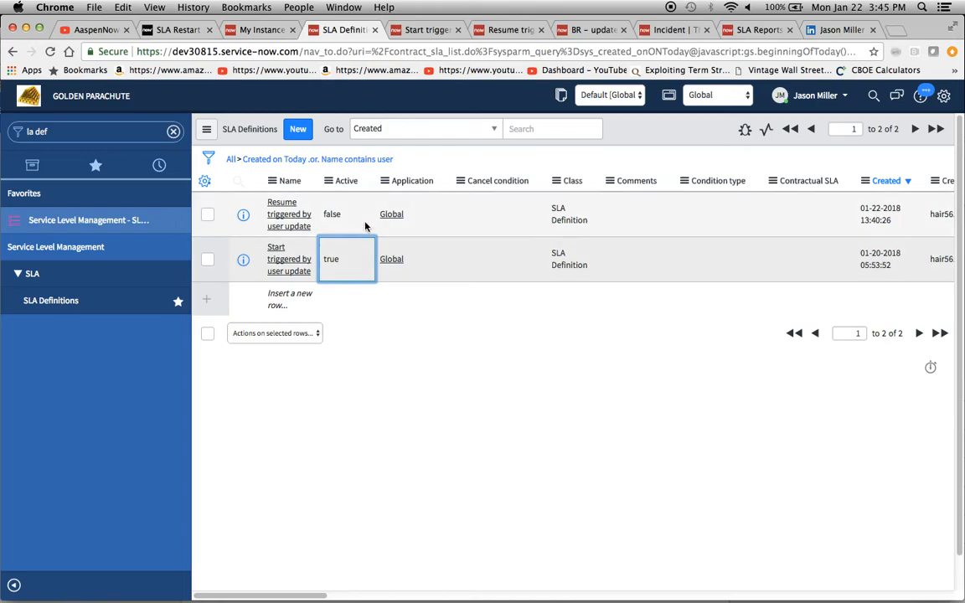
pyautogui.doubleClick(347, 268)
pyautogui.press('Return')
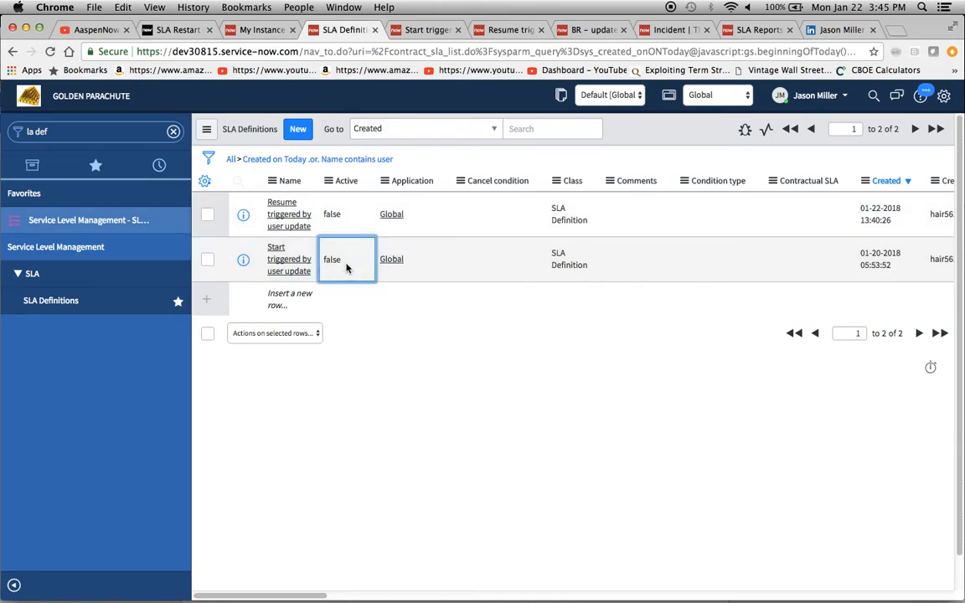
pyautogui.click(344, 228)
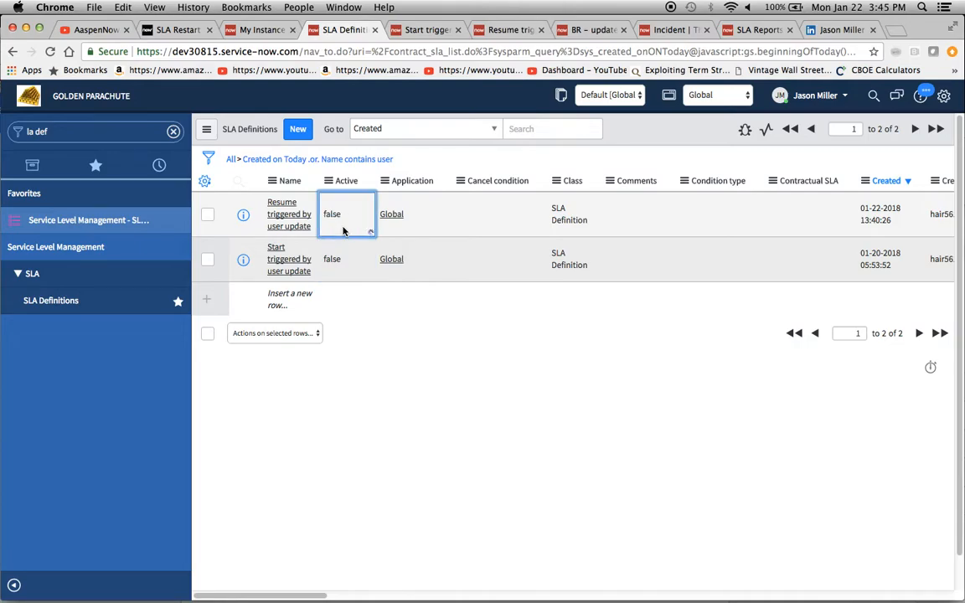
# - Set the 'Resume triggered by user update' SLA definition's Active value to true in the definitions list
pyautogui.doubleClick(343, 232)
pyautogui.press('Return')
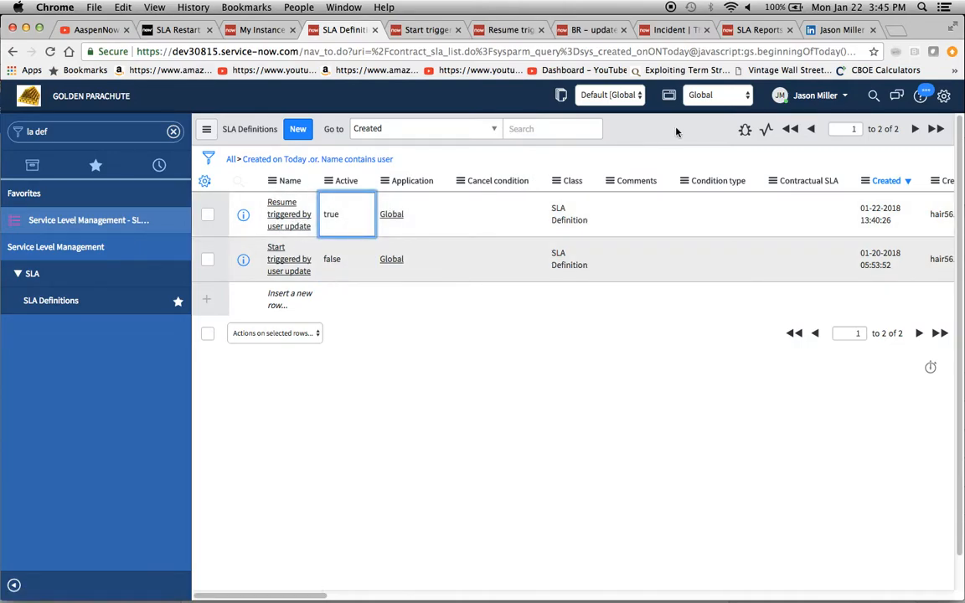
# - Return to incident INC0011417 and save it
pyautogui.click(749, 32)
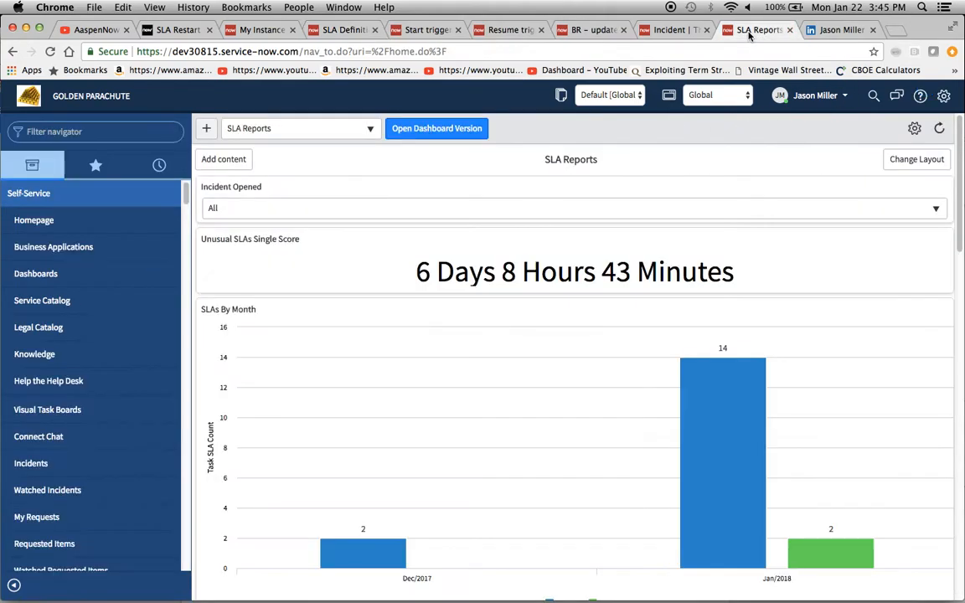
pyautogui.click(666, 32)
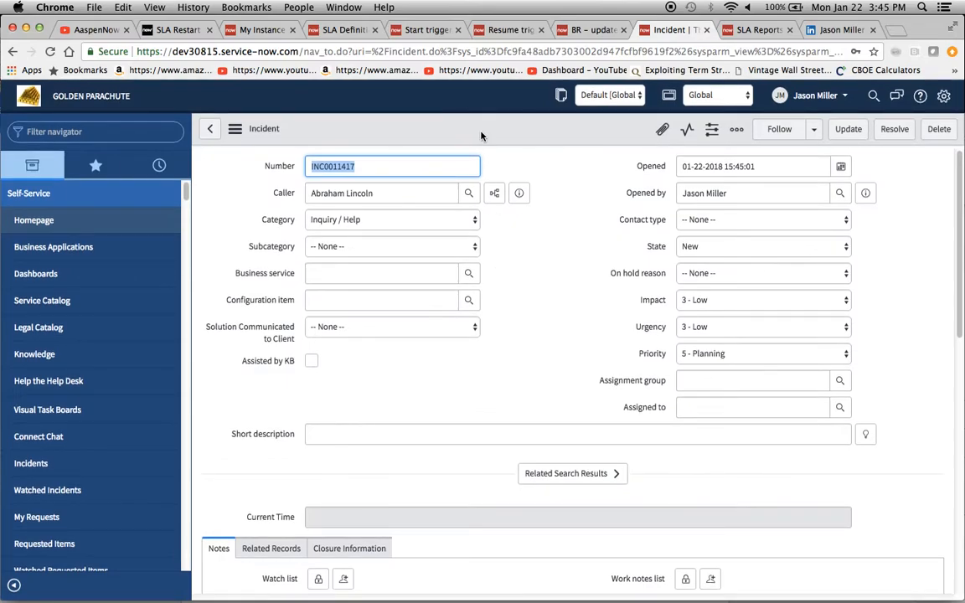
pyautogui.click(235, 128)
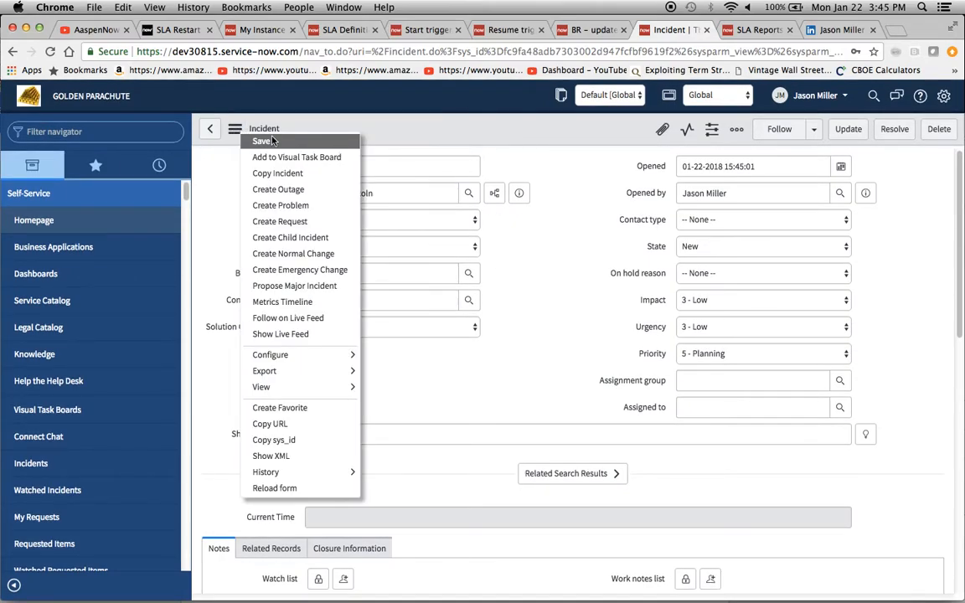
pyautogui.click(267, 141)
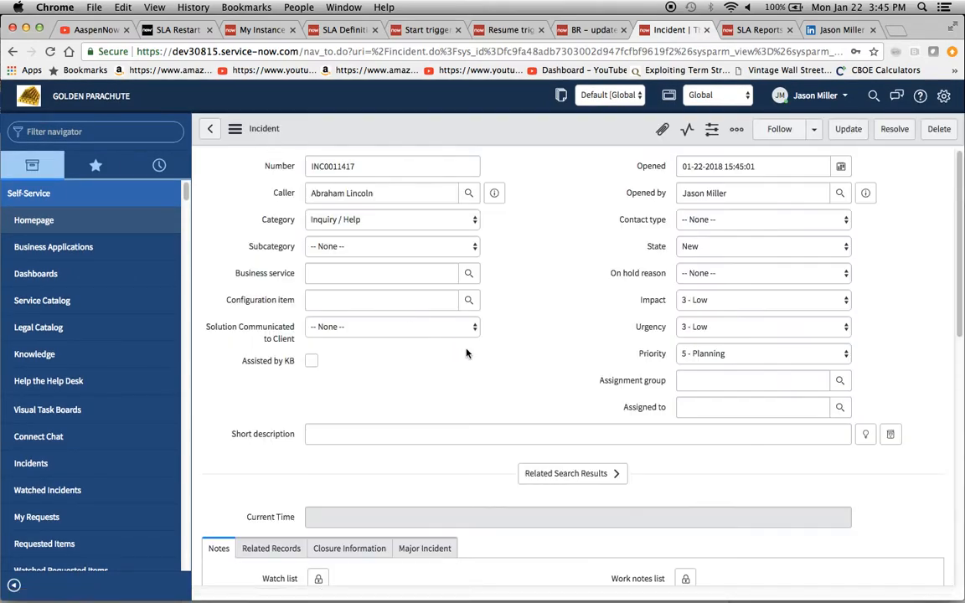
pyautogui.scroll(-10, 308, 403)
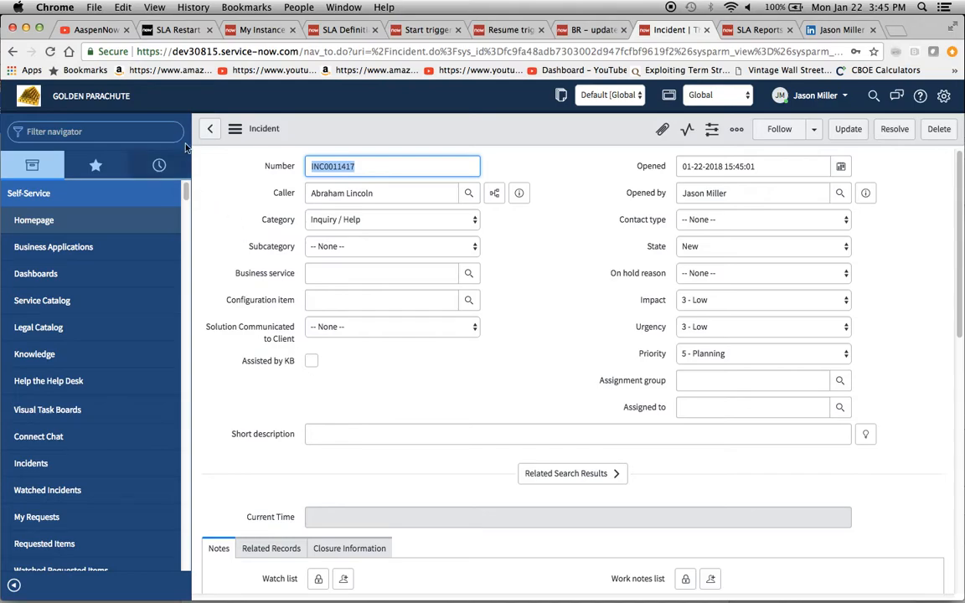
# - Copy incident INC0011417 into a new incident record
pyautogui.click(235, 128)
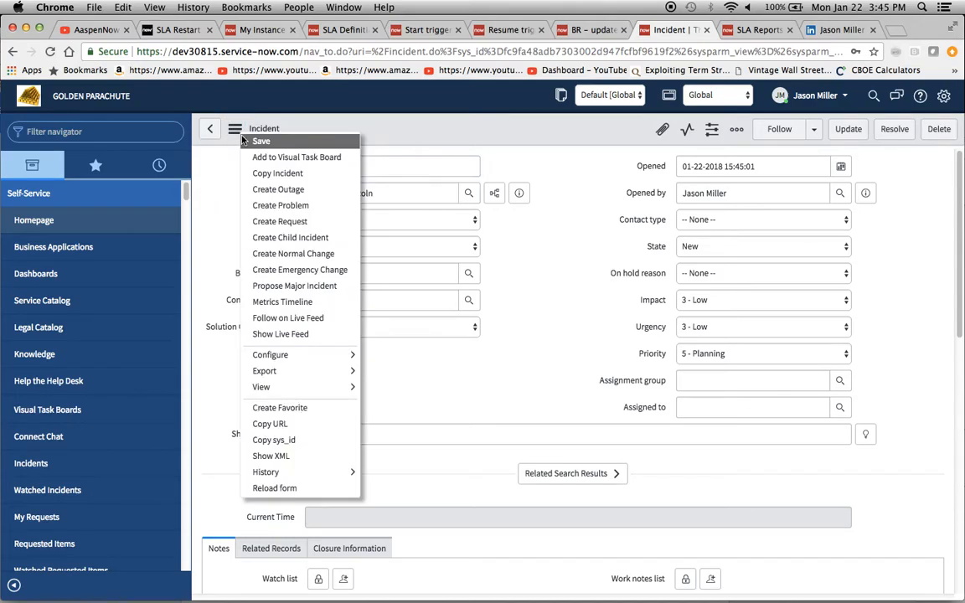
pyautogui.click(291, 172)
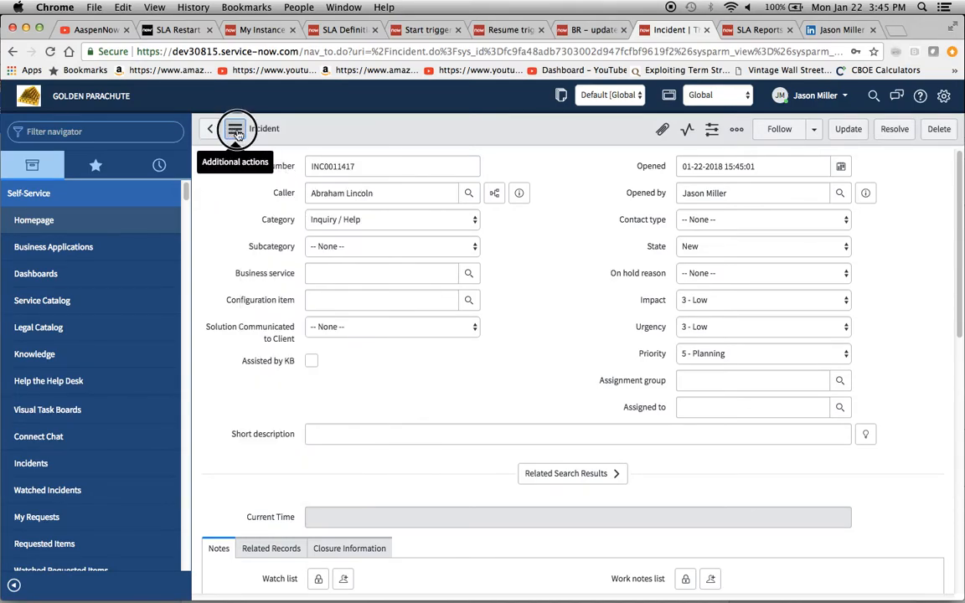
pyautogui.click(239, 134)
pyautogui.click(258, 173)
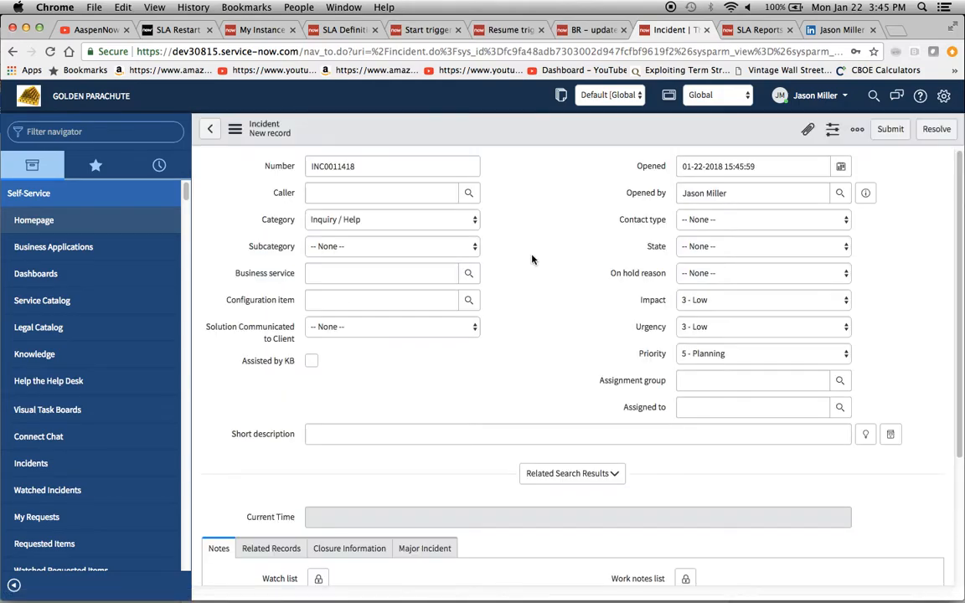
# - Set the same caller on the copied incident, save it, and check its Task SLAs
pyautogui.click(366, 194)
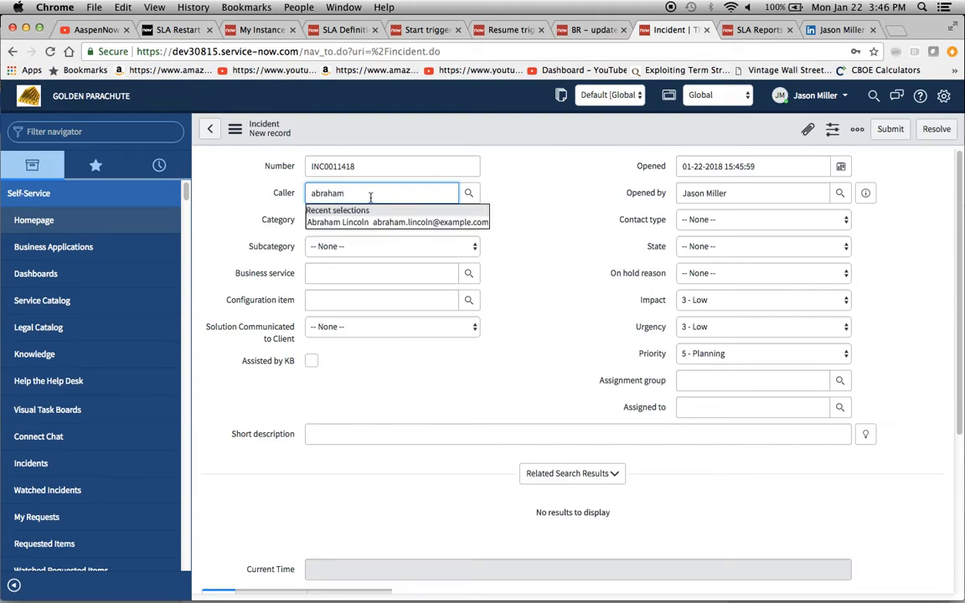
pyautogui.click(393, 222)
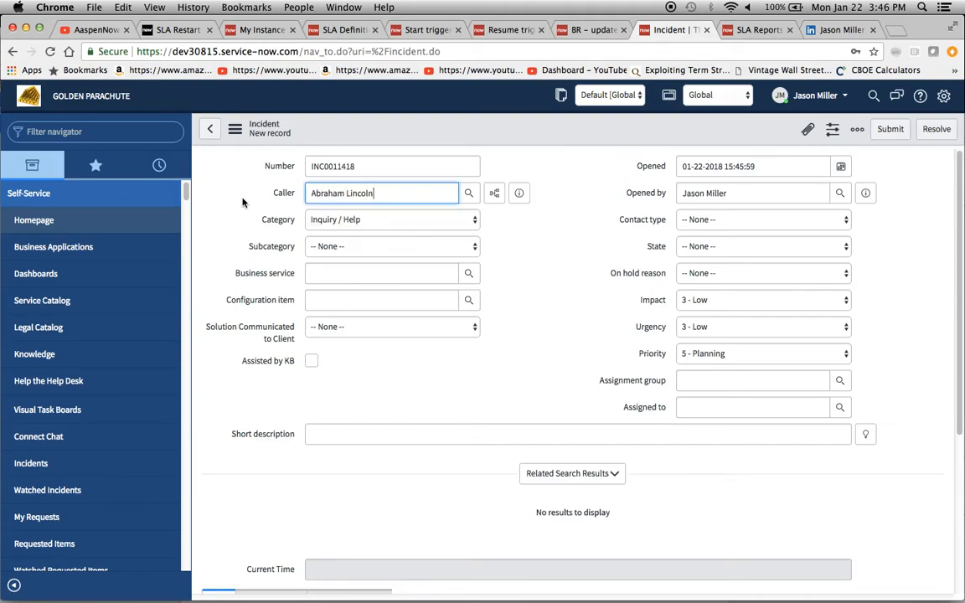
pyautogui.click(235, 129)
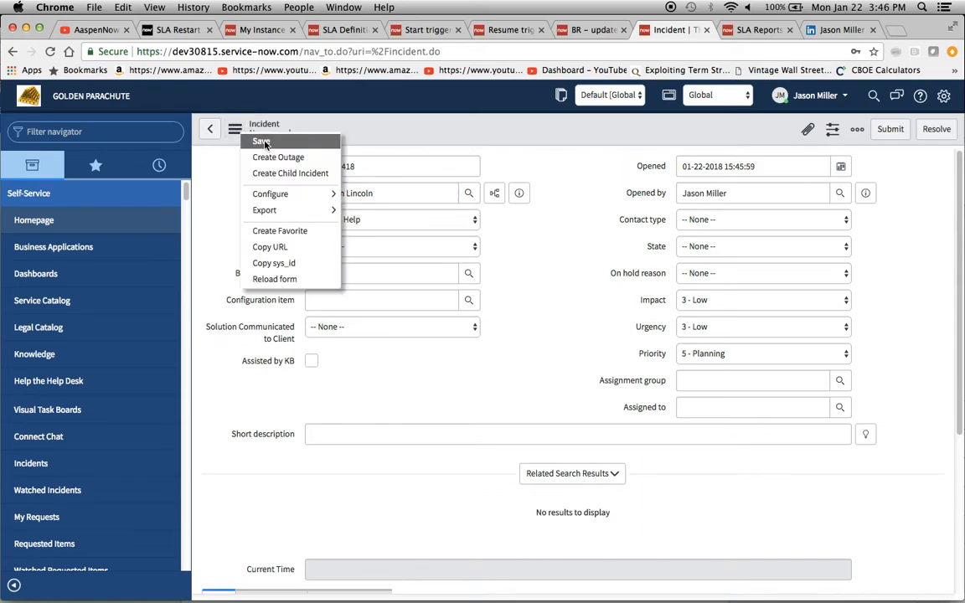
pyautogui.click(263, 143)
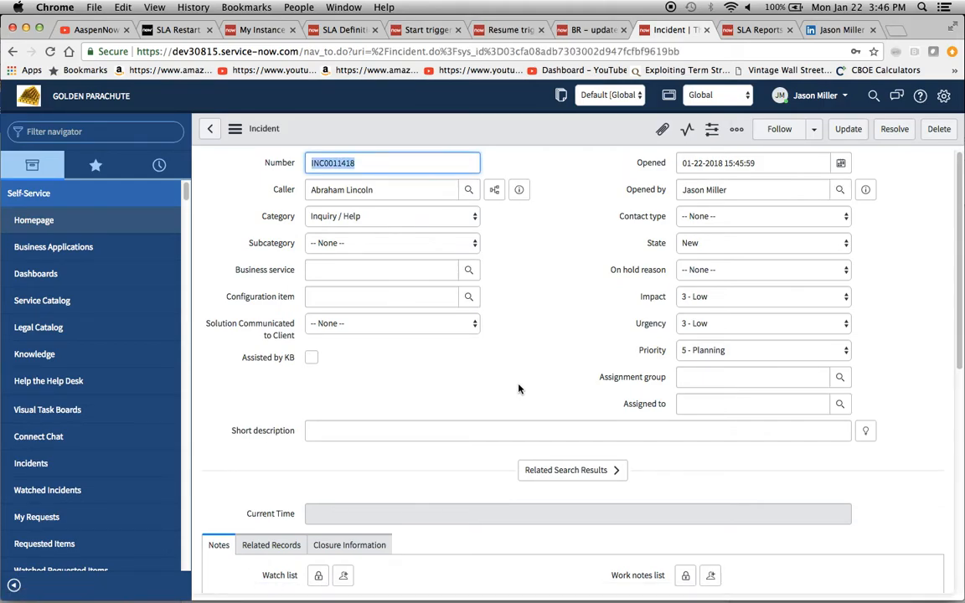
pyautogui.scroll(-10, 518, 388)
pyautogui.scroll(-1, 517, 388)
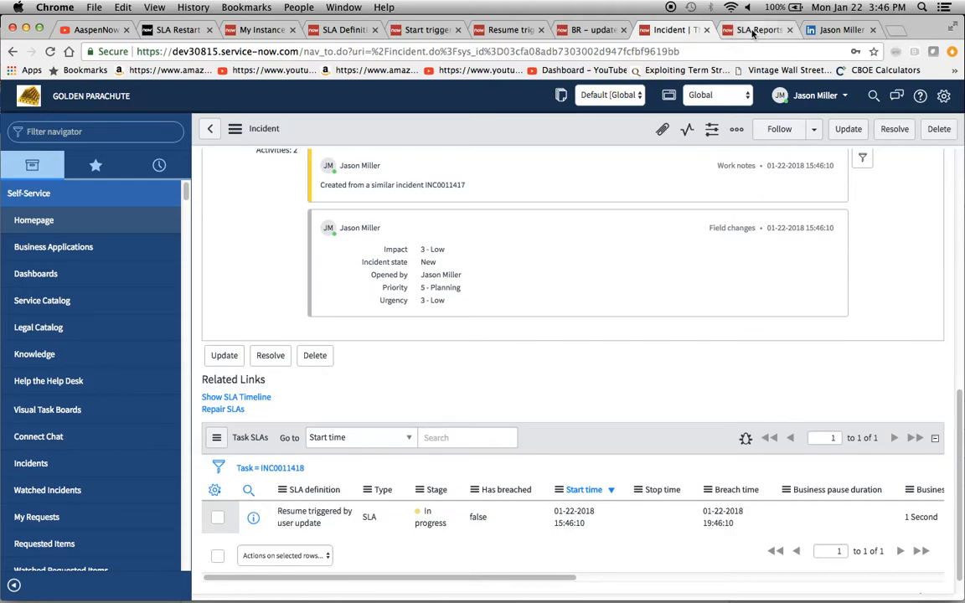
pyautogui.scroll(10, 469, 168)
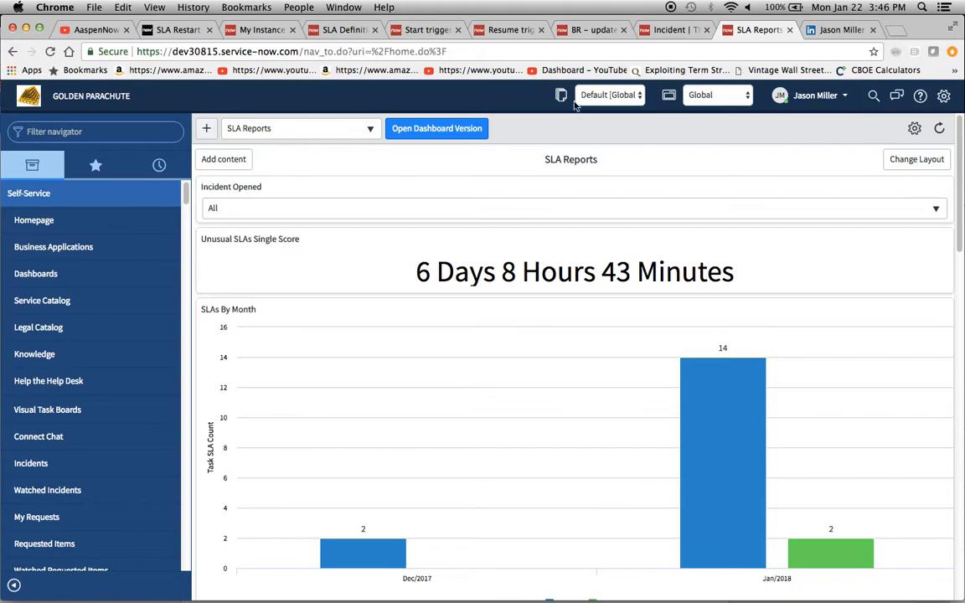
pyautogui.click(837, 99)
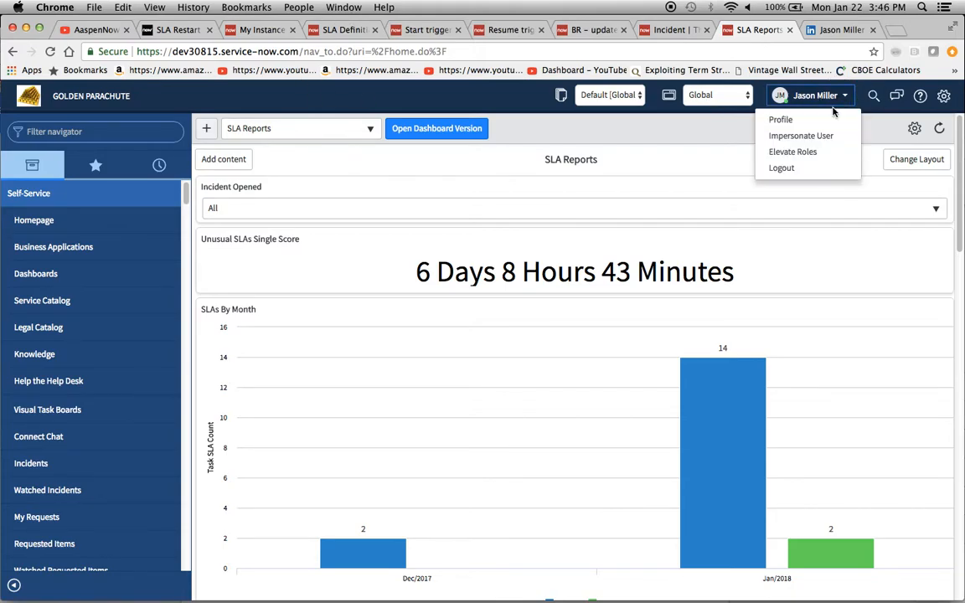
pyautogui.click(817, 136)
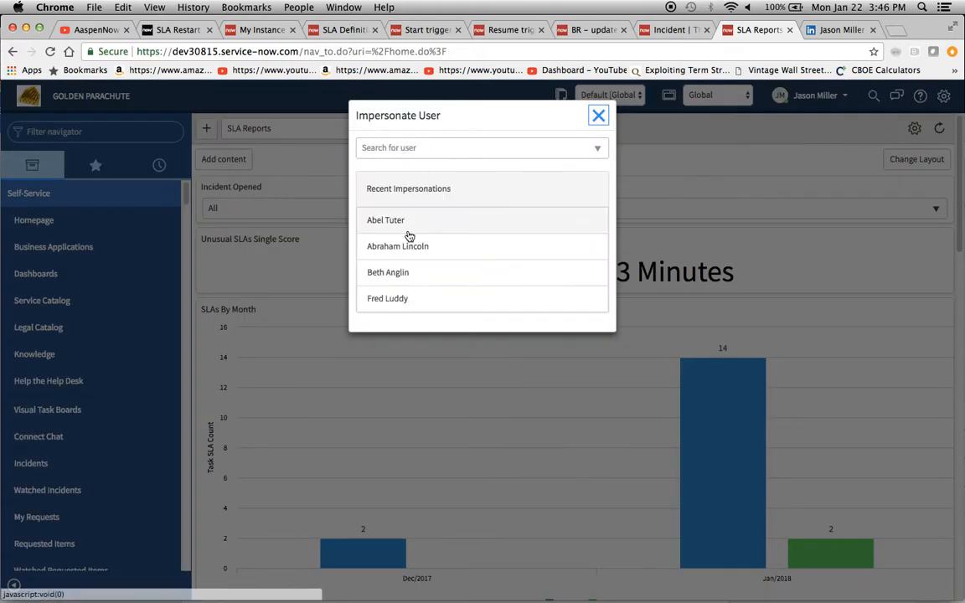
pyautogui.click(397, 248)
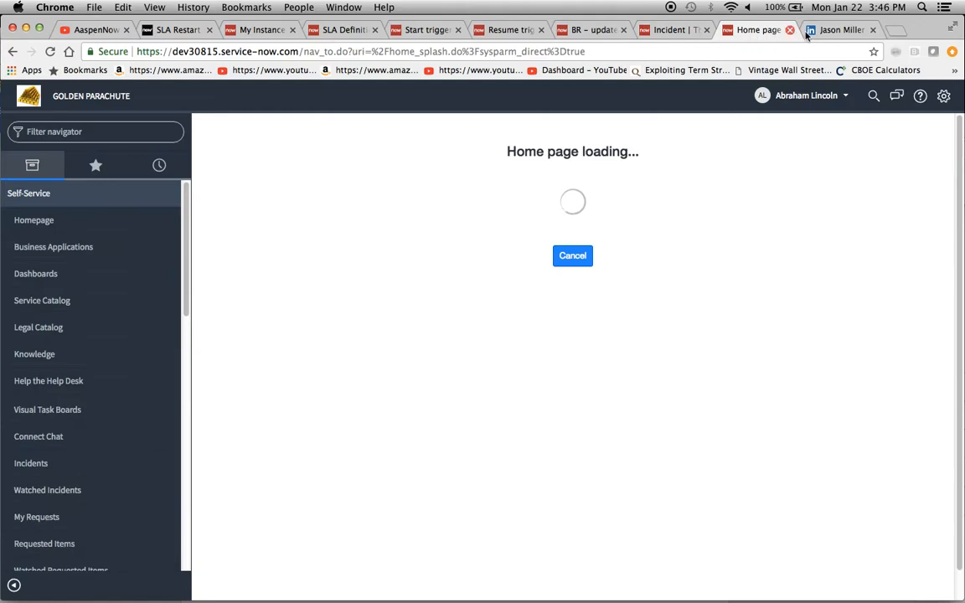
pyautogui.click(780, 101)
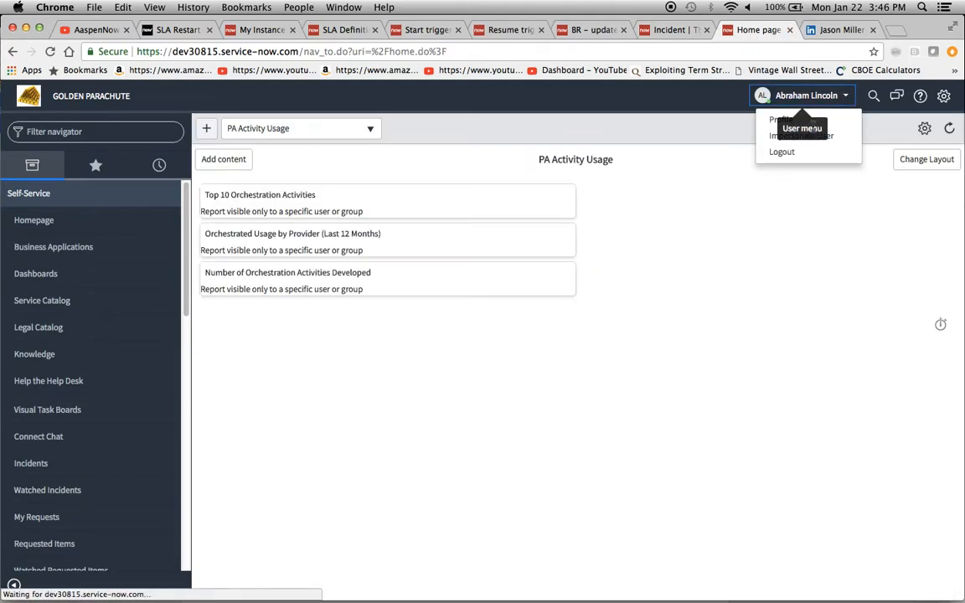
pyautogui.click(798, 136)
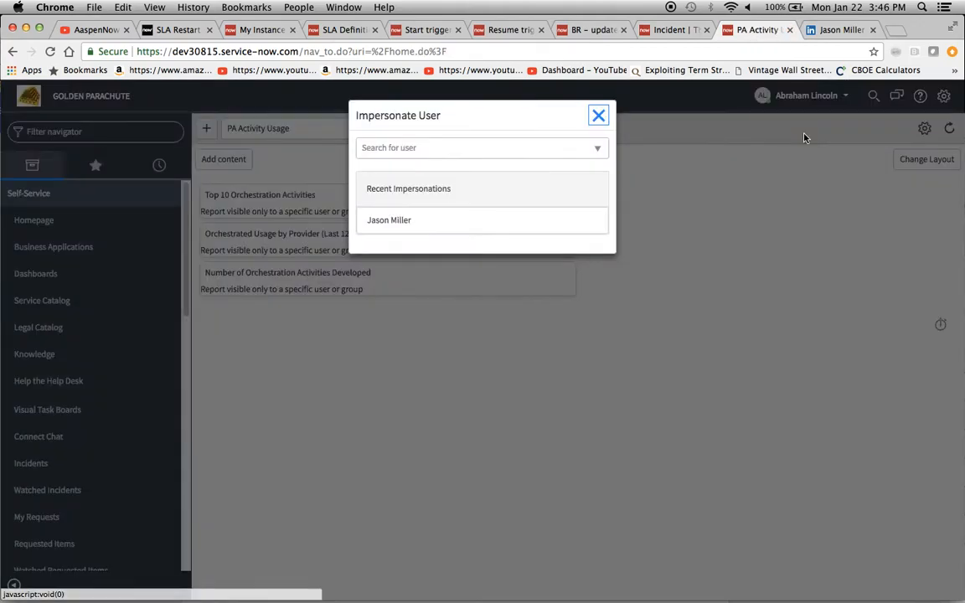
pyautogui.click(409, 228)
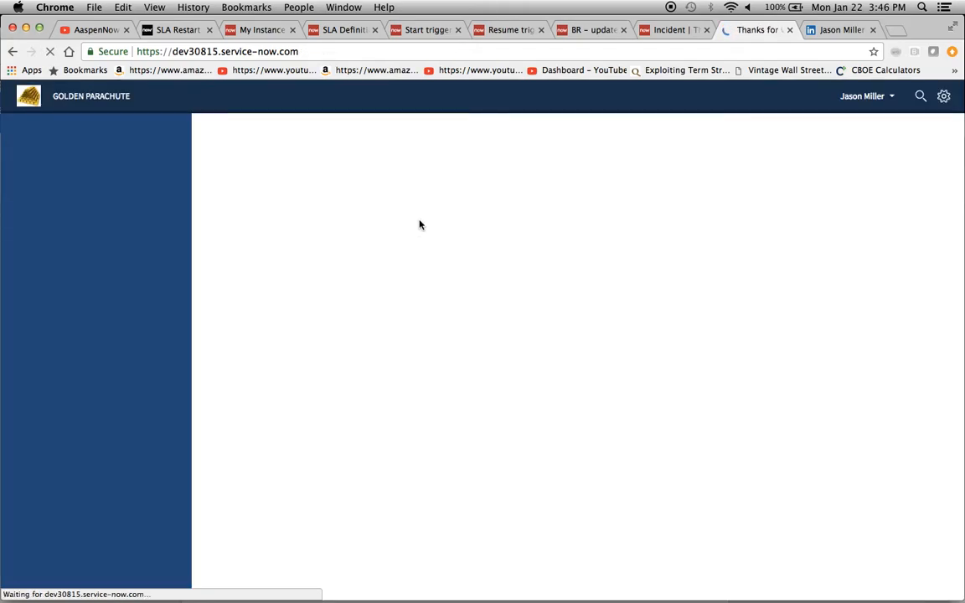
# - Set incident INC0011418's State to On Hold, save it, and check its Task SLAs
pyautogui.click(673, 31)
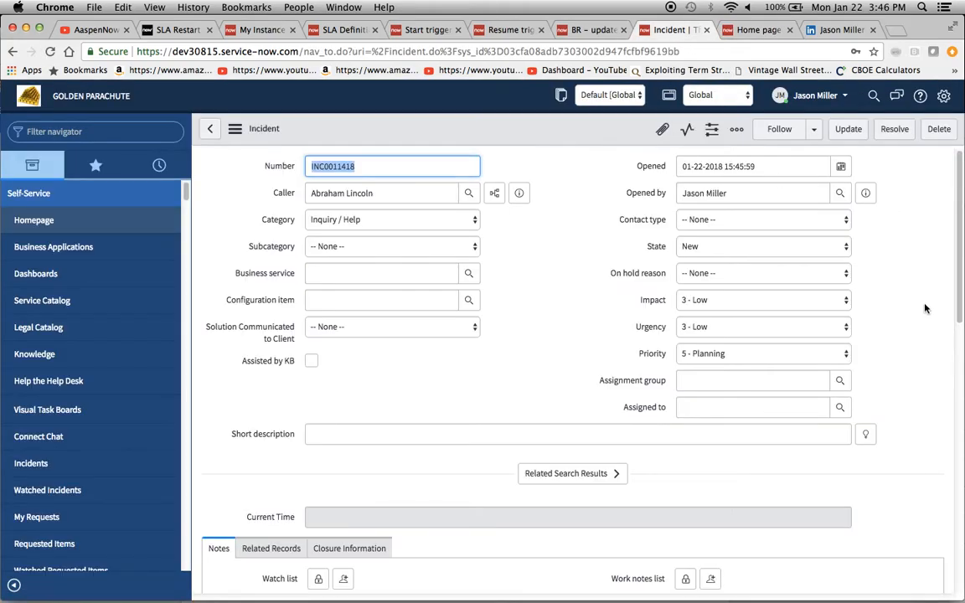
pyautogui.click(719, 247)
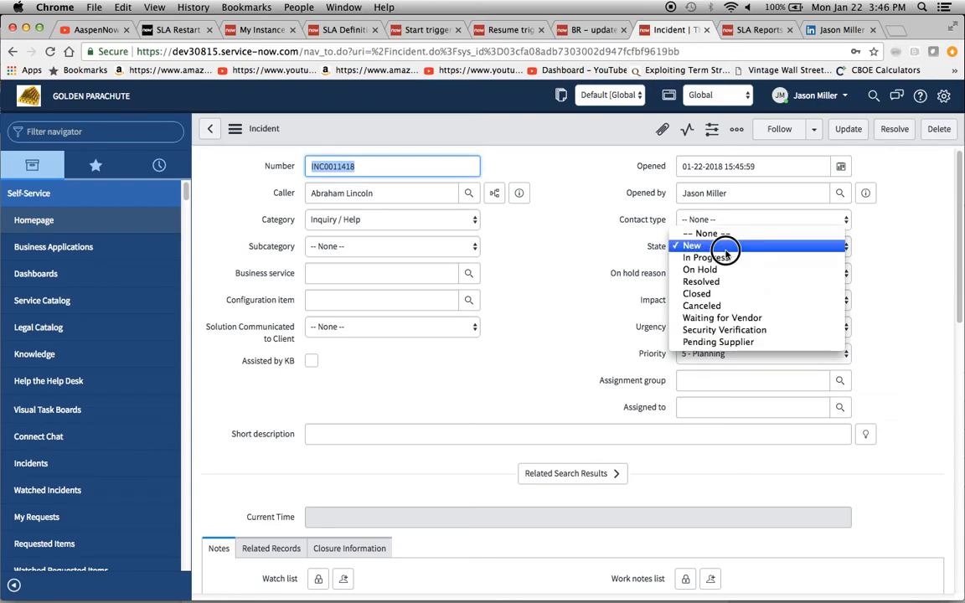
pyautogui.click(827, 269)
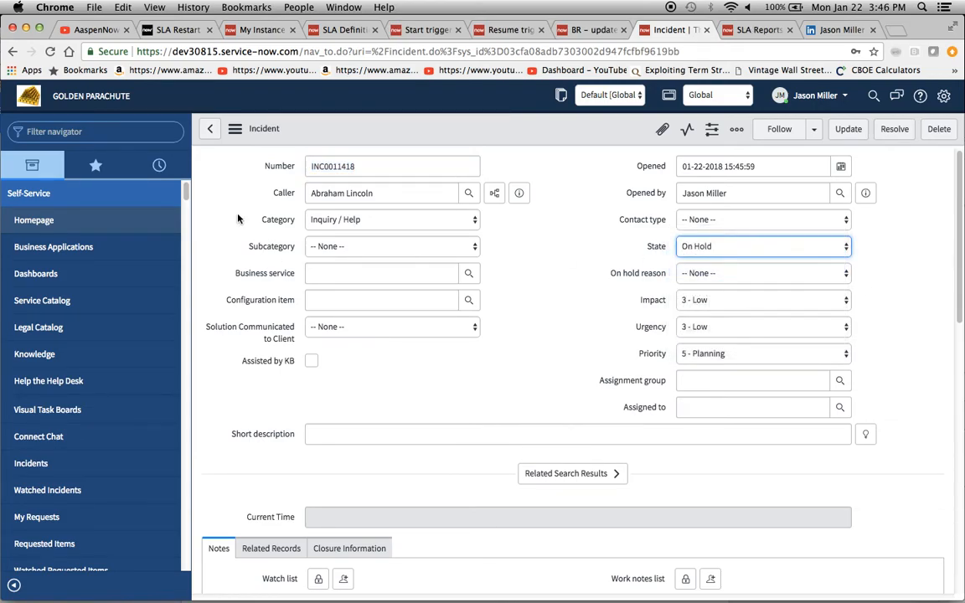
pyautogui.click(235, 129)
pyautogui.click(267, 139)
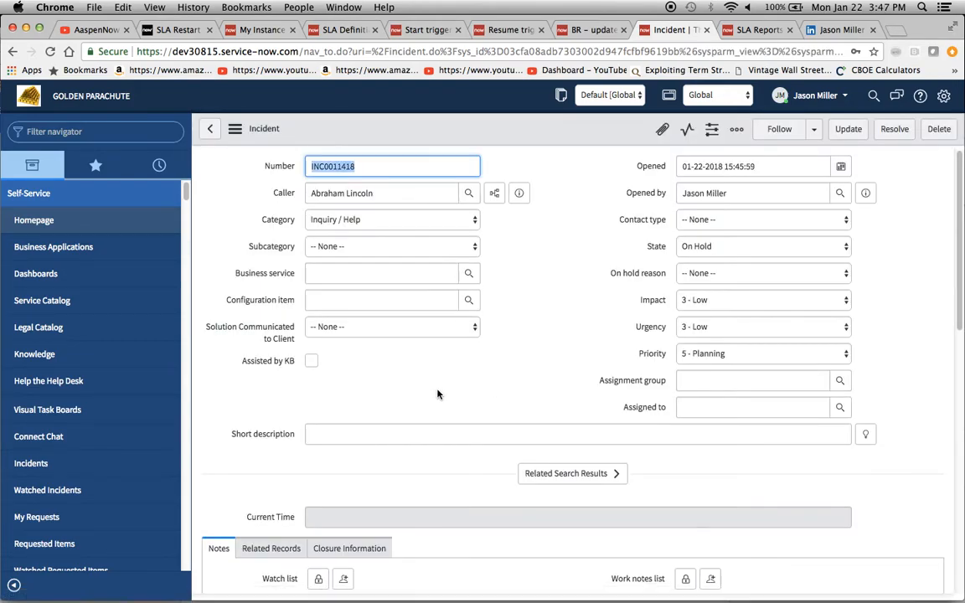
pyautogui.scroll(-15, 436, 393)
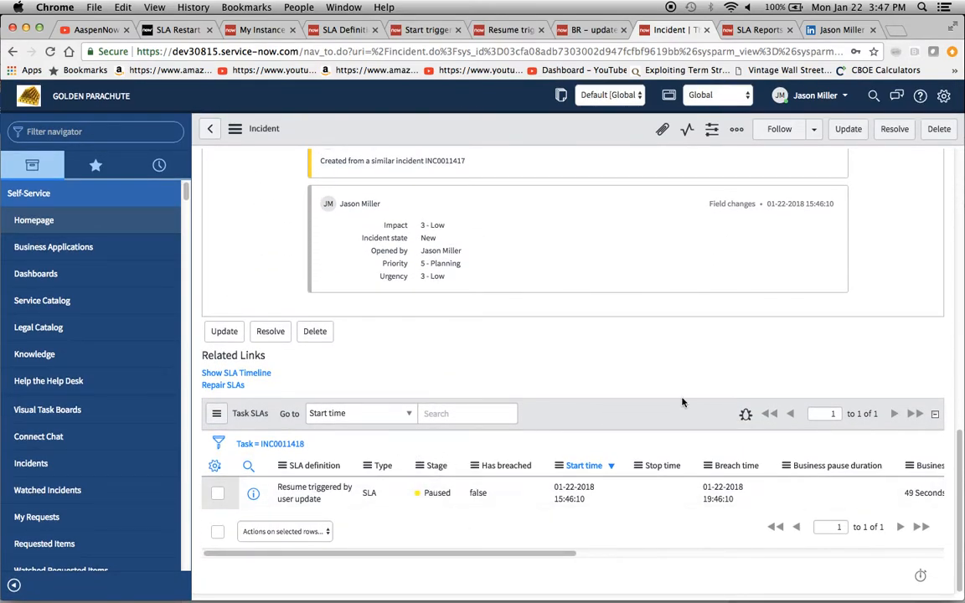
# - Impersonate the incident's caller user
pyautogui.click(756, 30)
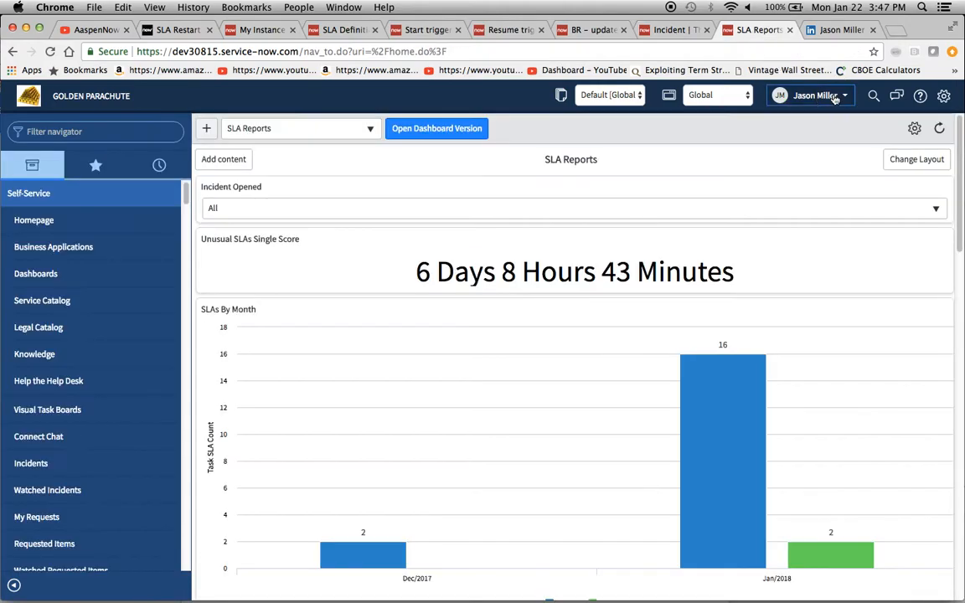
pyautogui.click(829, 98)
pyautogui.click(802, 136)
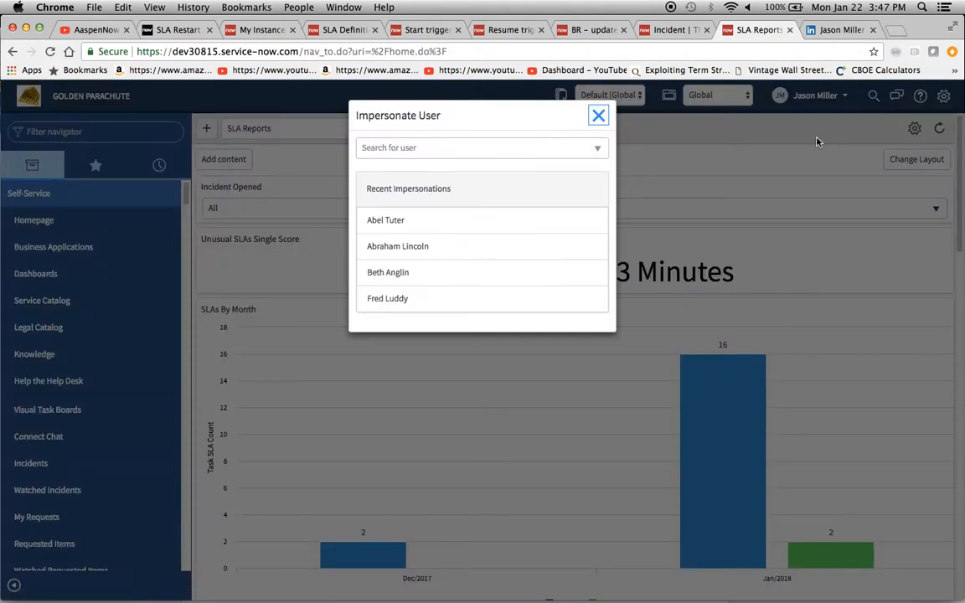
pyautogui.click(386, 257)
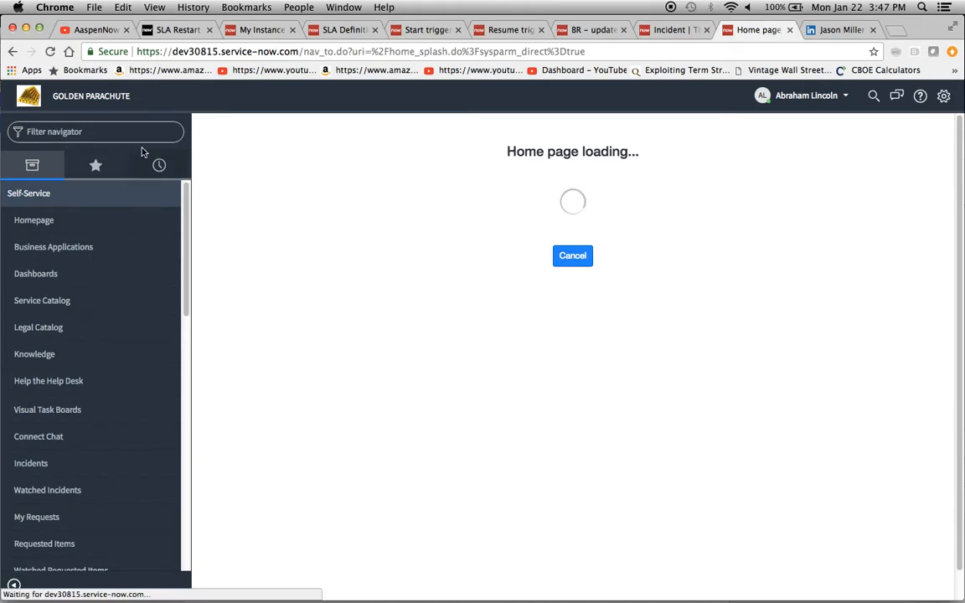
# - Open incident INC0011418 from the caller's Incidents list
pyautogui.click(64, 132)
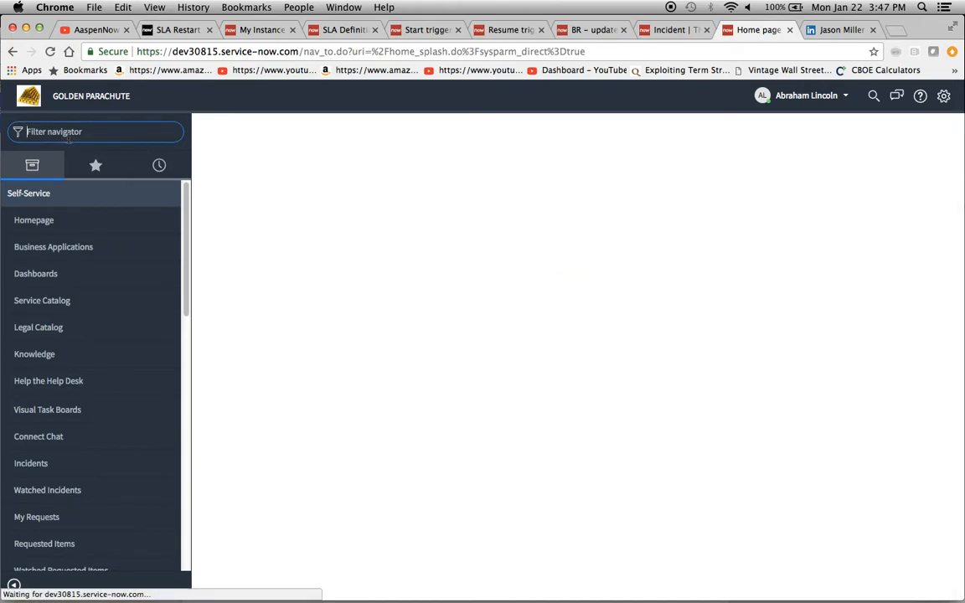
pyautogui.click(43, 468)
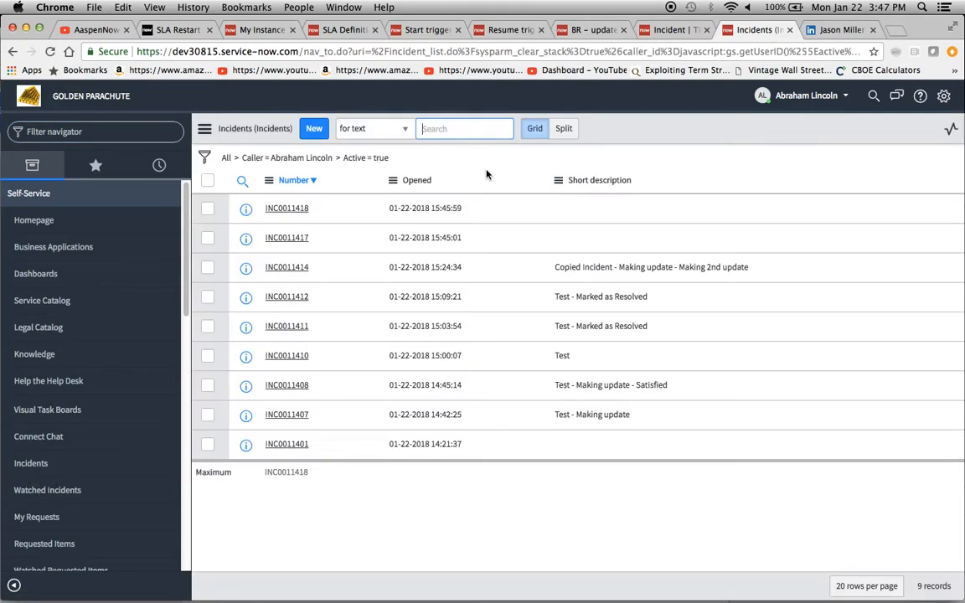
pyautogui.click(304, 213)
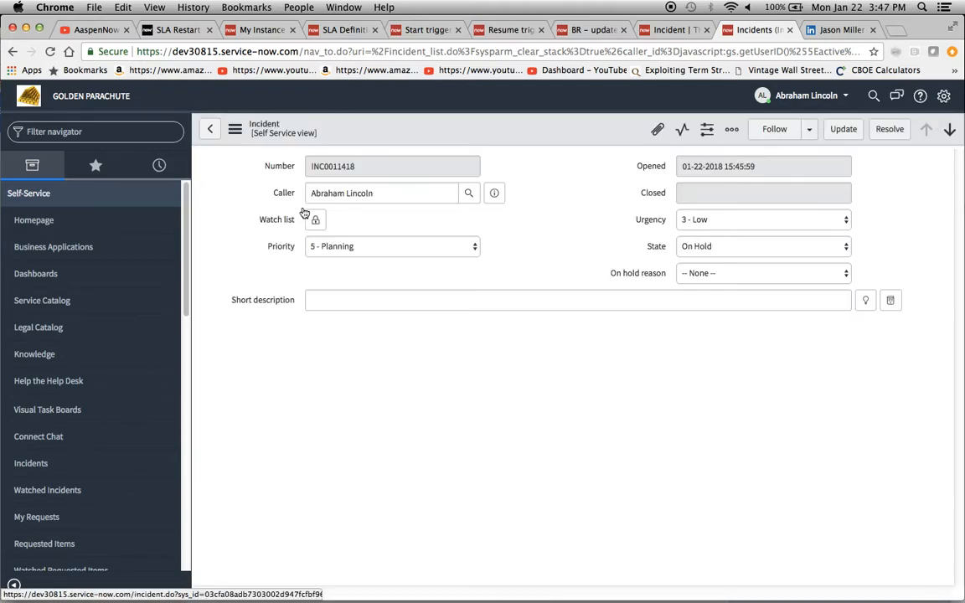
# - As the caller, enter the short description "I'm ready for my appointment." on the incident and save it
pyautogui.click(347, 303)
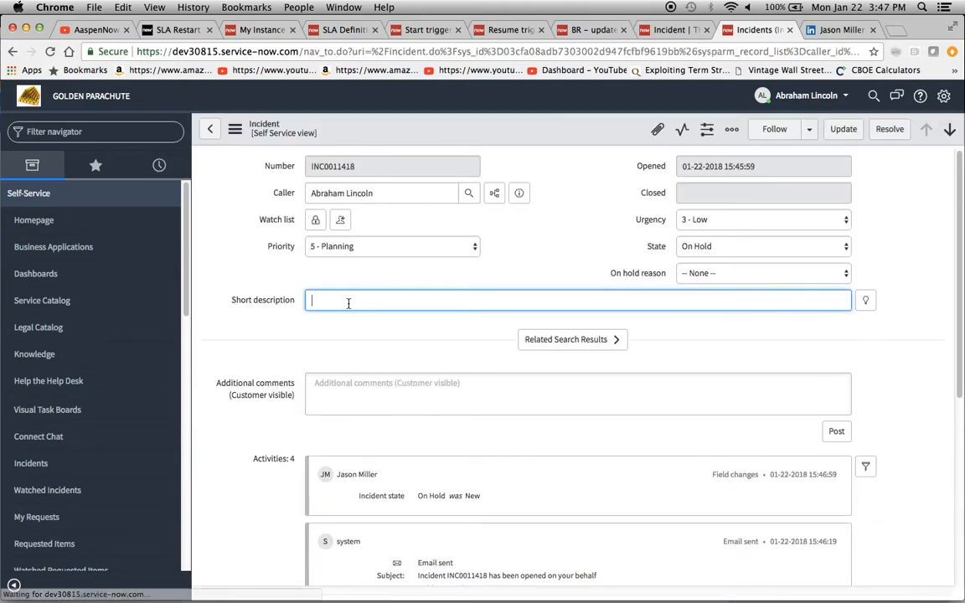
pyautogui.write("I'm ready")
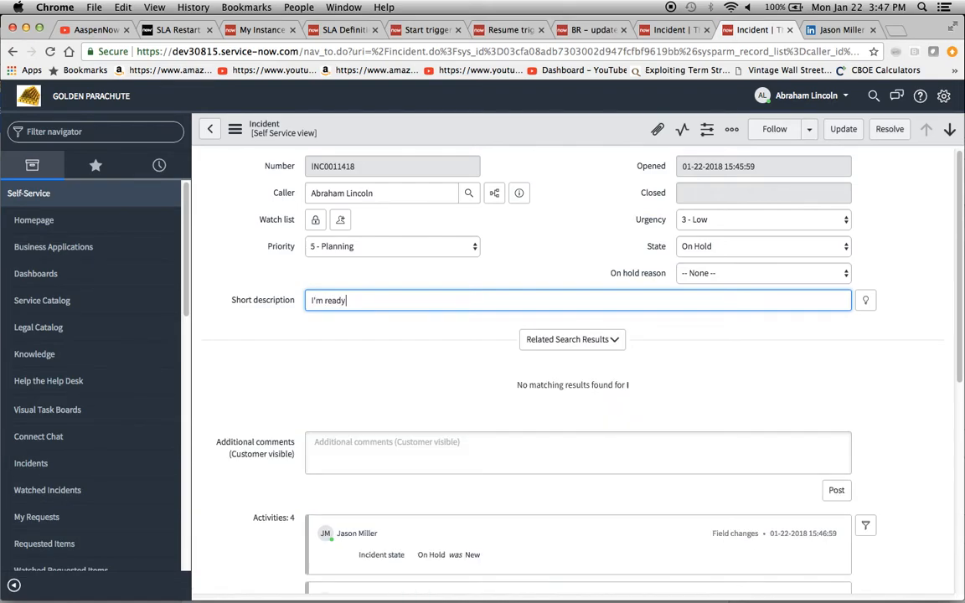
pyautogui.write(' for my')
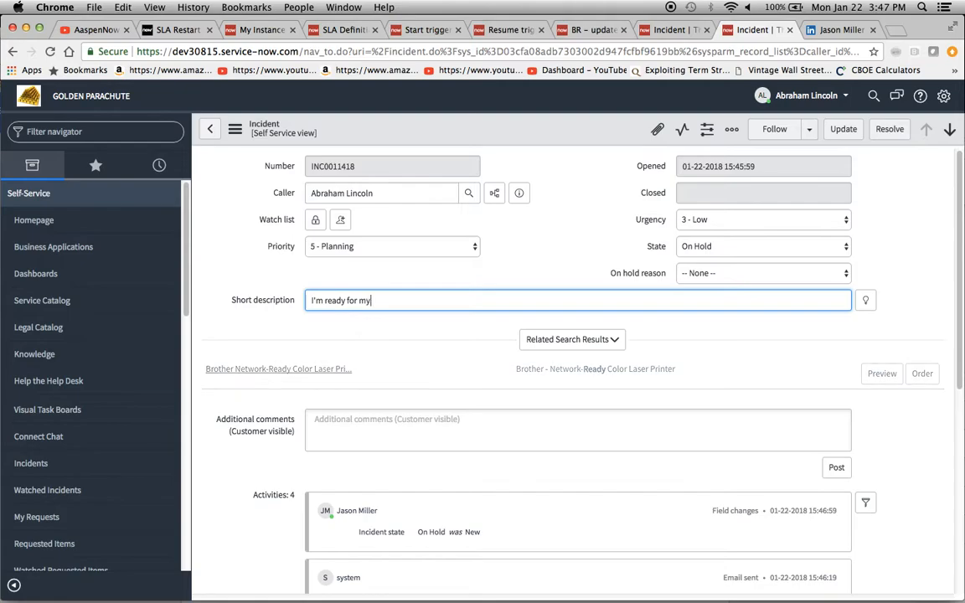
pyautogui.write(' appointment.')
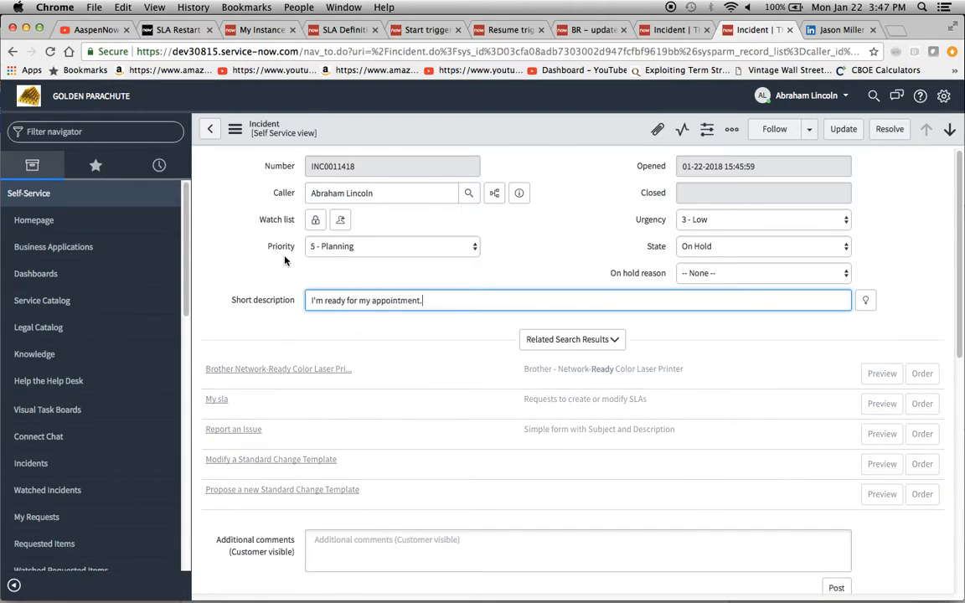
pyautogui.click(235, 129)
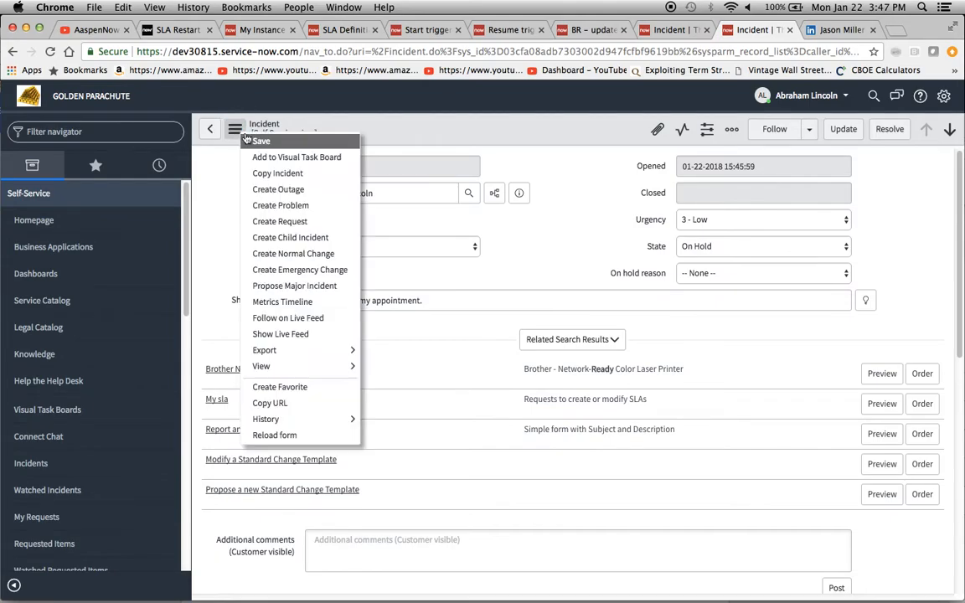
pyautogui.click(262, 141)
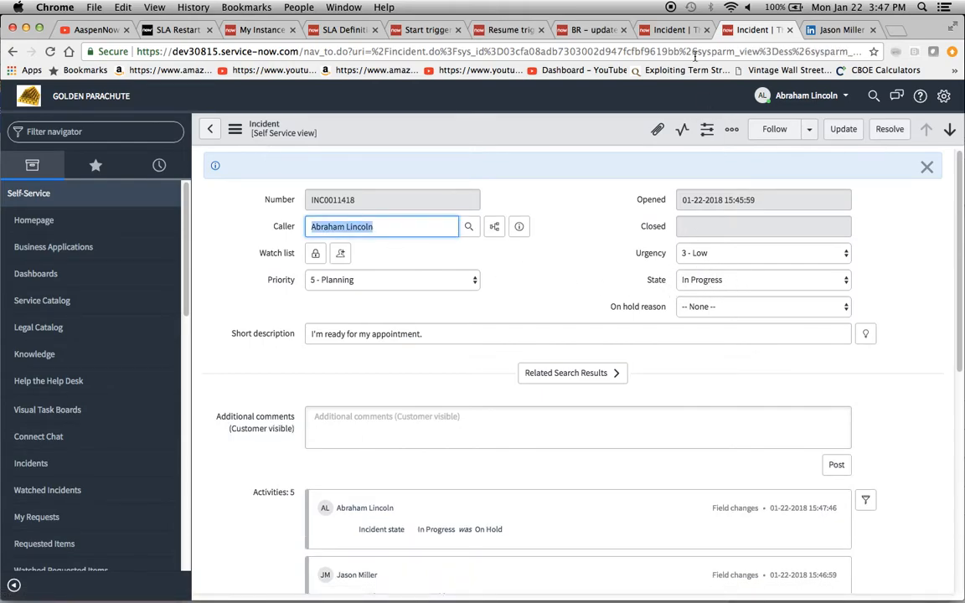
# - End the impersonation to return to the admin user
pyautogui.click(666, 31)
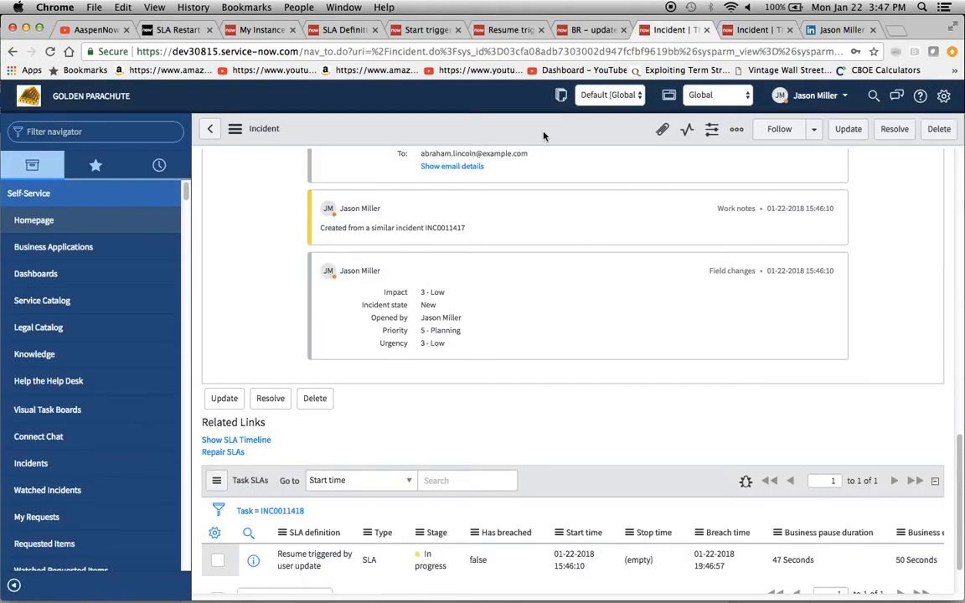
pyautogui.click(756, 31)
pyautogui.click(848, 99)
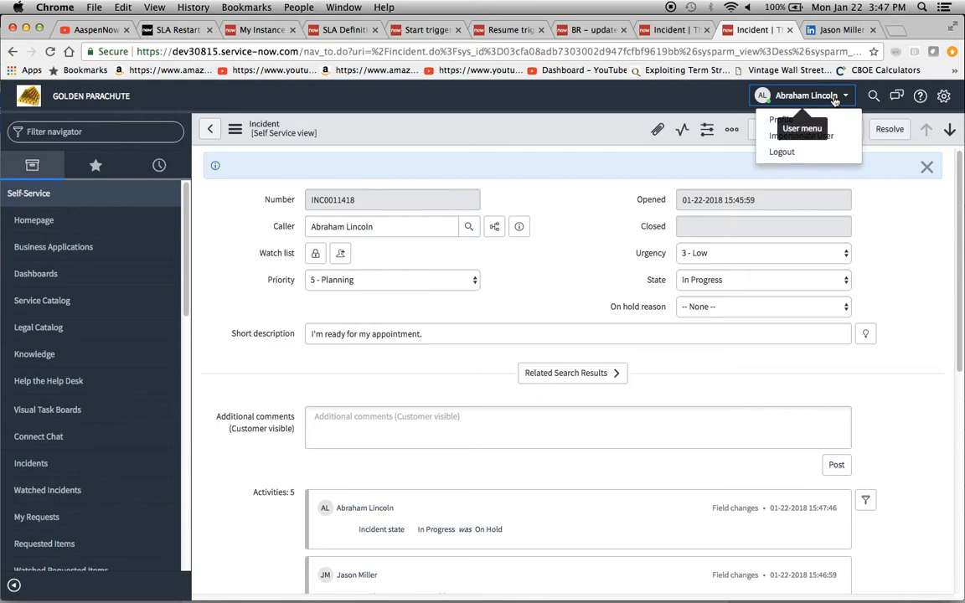
pyautogui.click(803, 134)
pyautogui.click(387, 221)
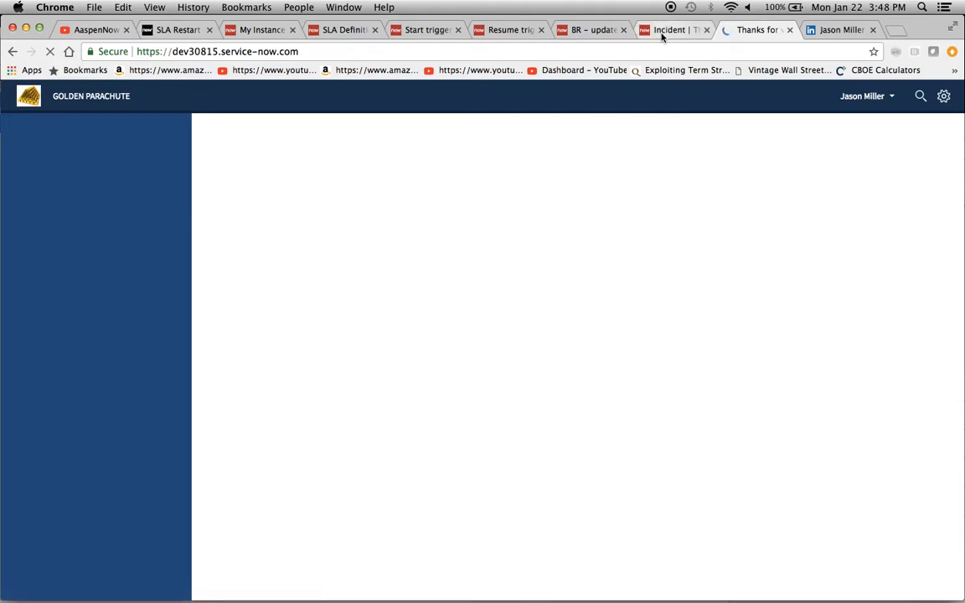
# - Reload incident INC0011418 in the admin session and check its Task SLAs
pyautogui.click(663, 34)
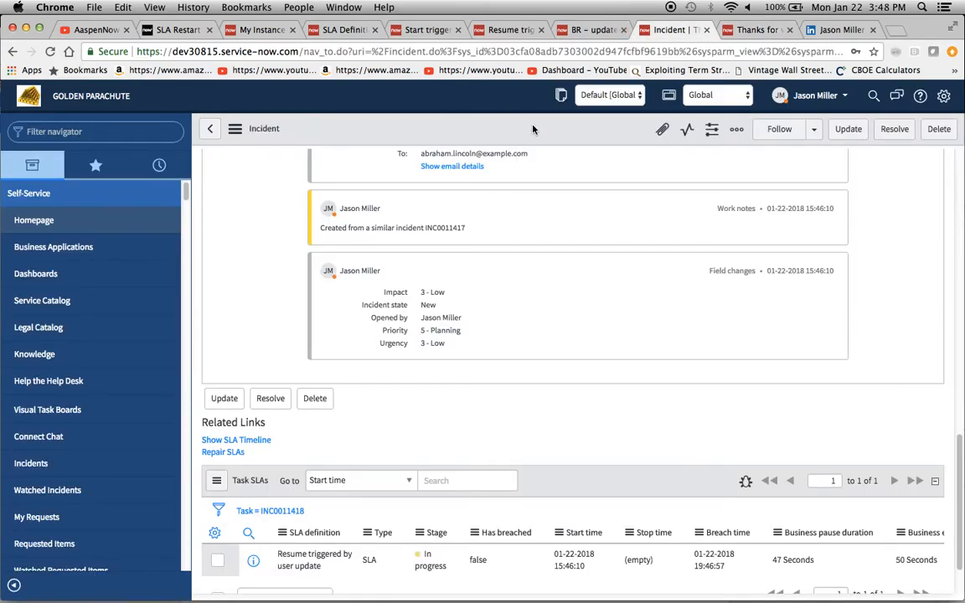
pyautogui.rightClick(533, 129)
pyautogui.click(567, 481)
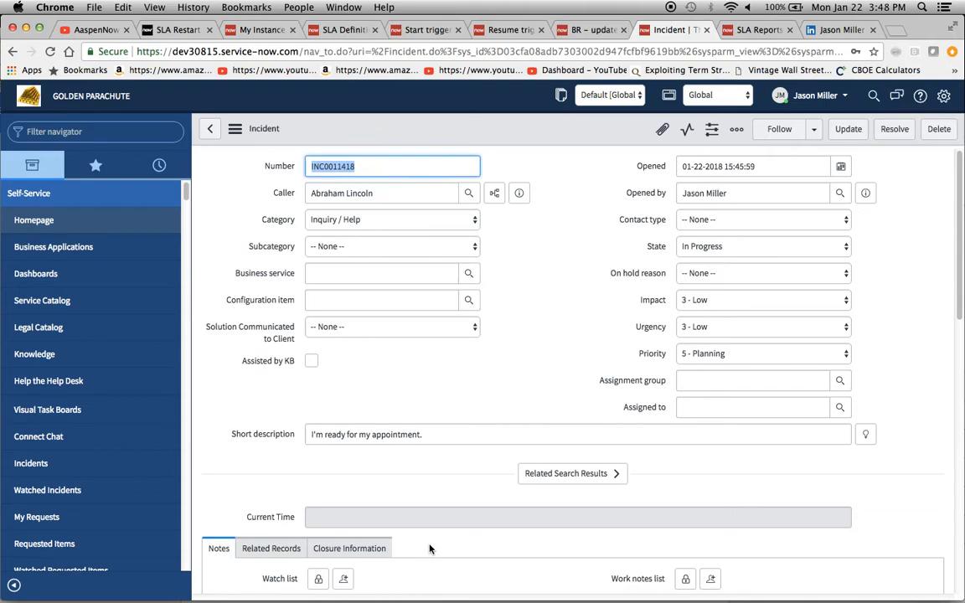
pyautogui.scroll(-15, 428, 548)
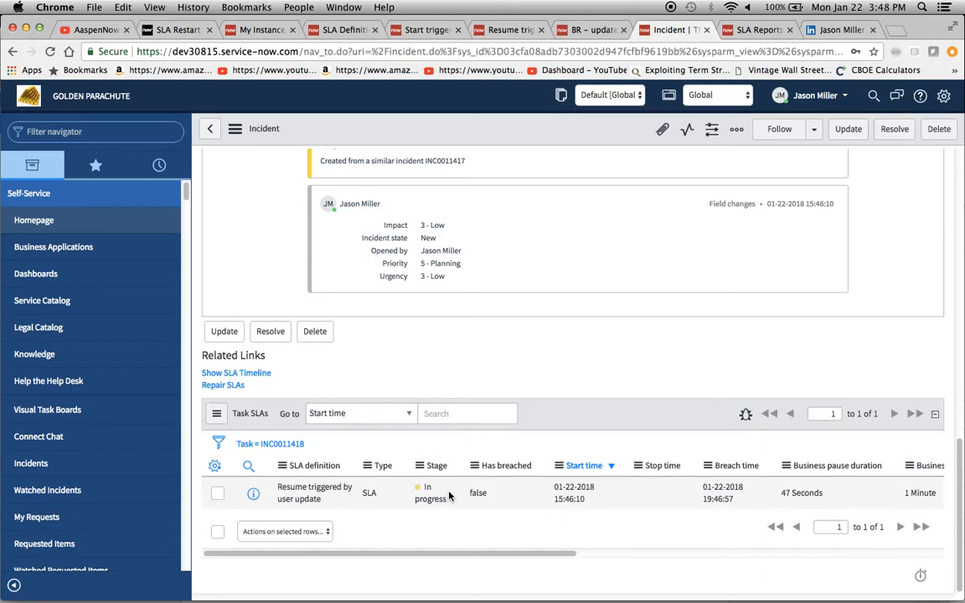
pyautogui.scroll(10, 576, 232)
pyautogui.scroll(5, 577, 232)
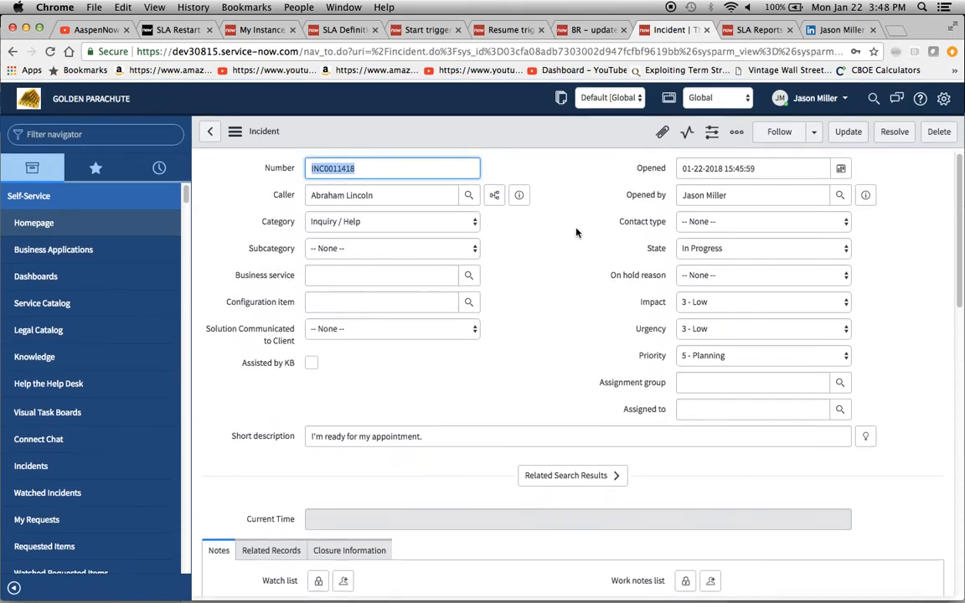
pyautogui.scroll(-15, 394, 381)
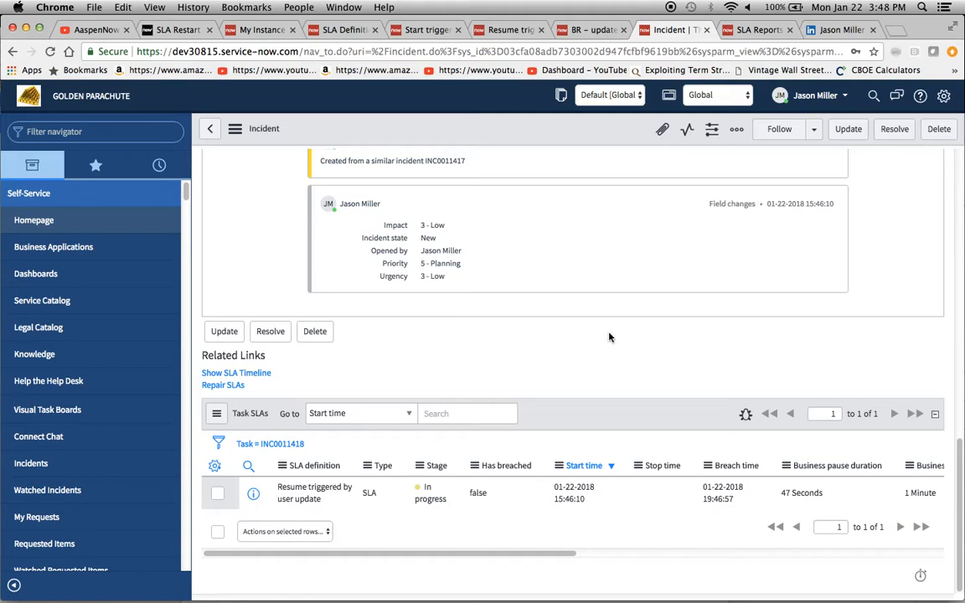
pyautogui.scroll(15, 517, 392)
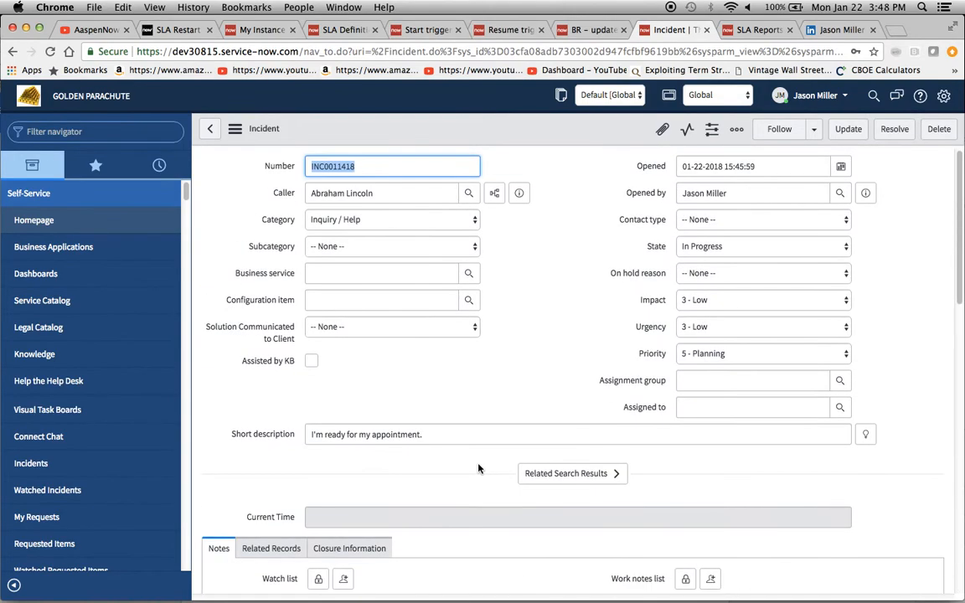
# - Review the stop condition of the Resume triggered by user update SLA definition
pyautogui.click(747, 31)
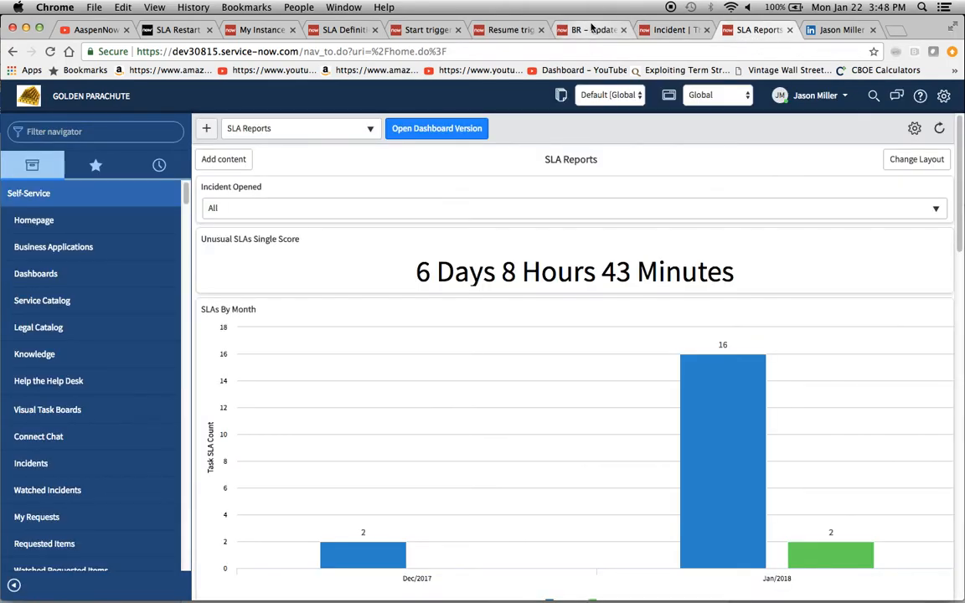
pyautogui.click(592, 30)
pyautogui.click(510, 30)
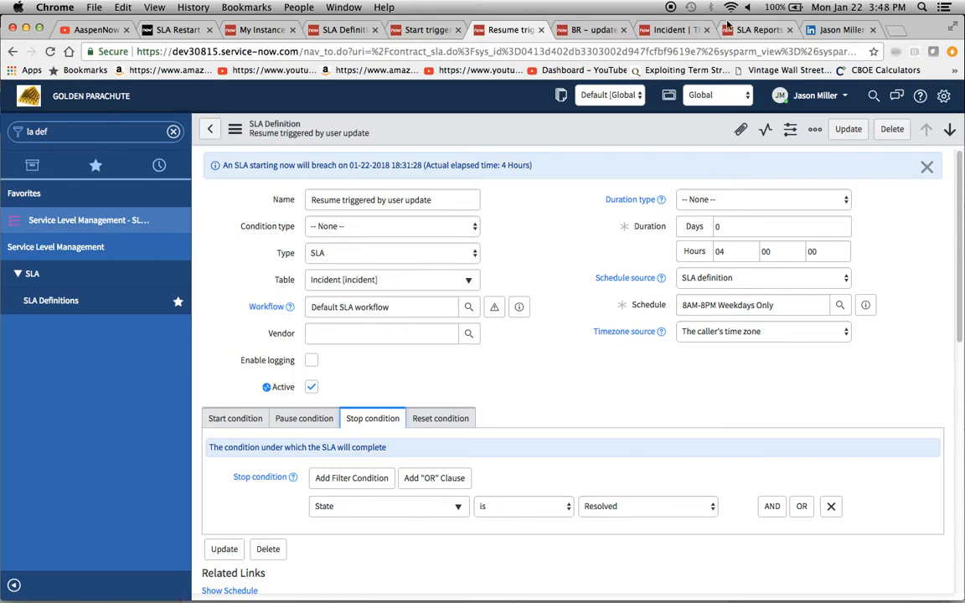
# - Set the incident's State to Resolved and save it
pyautogui.click(672, 30)
pyautogui.click(702, 242)
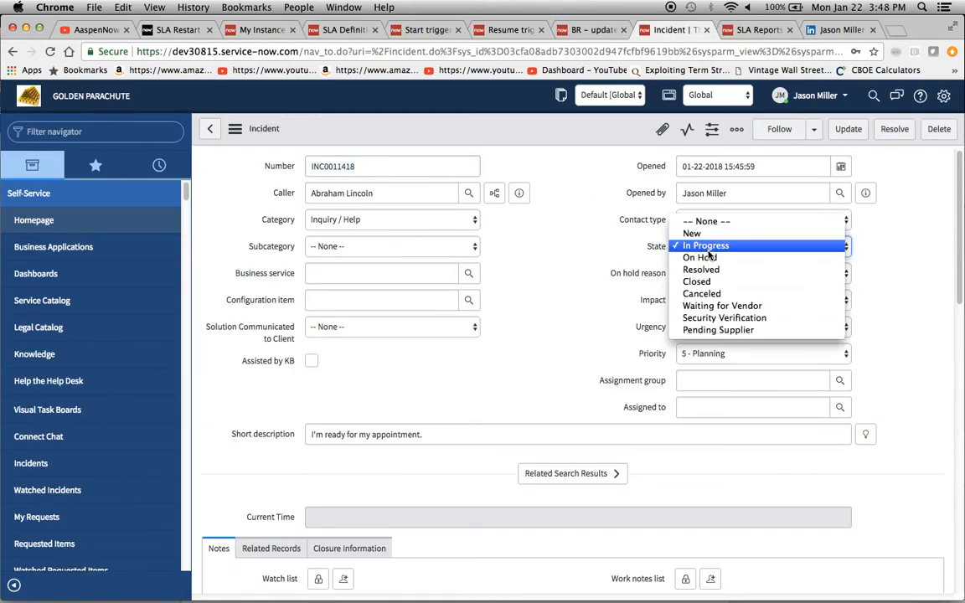
pyautogui.click(652, 268)
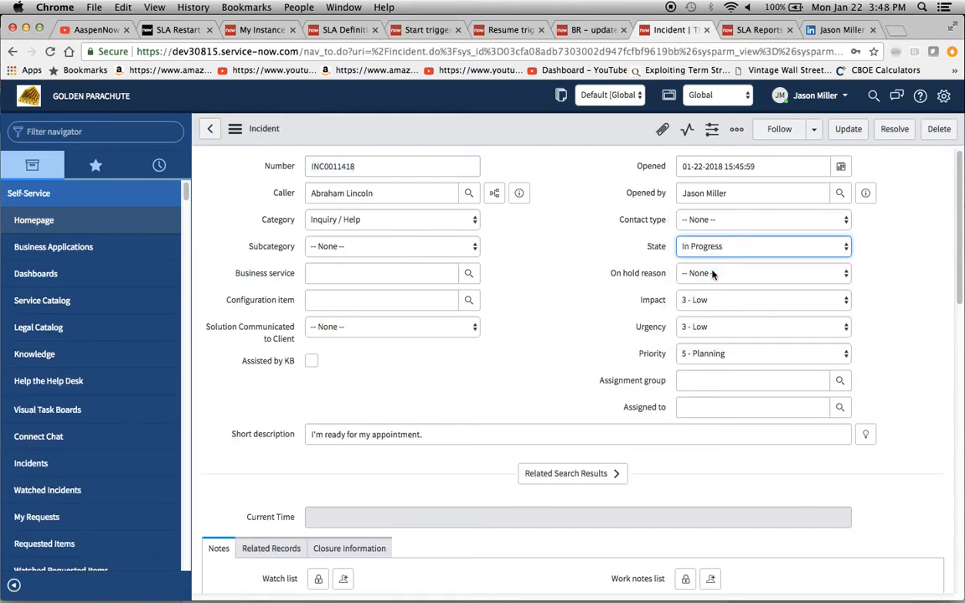
pyautogui.click(235, 128)
pyautogui.click(266, 142)
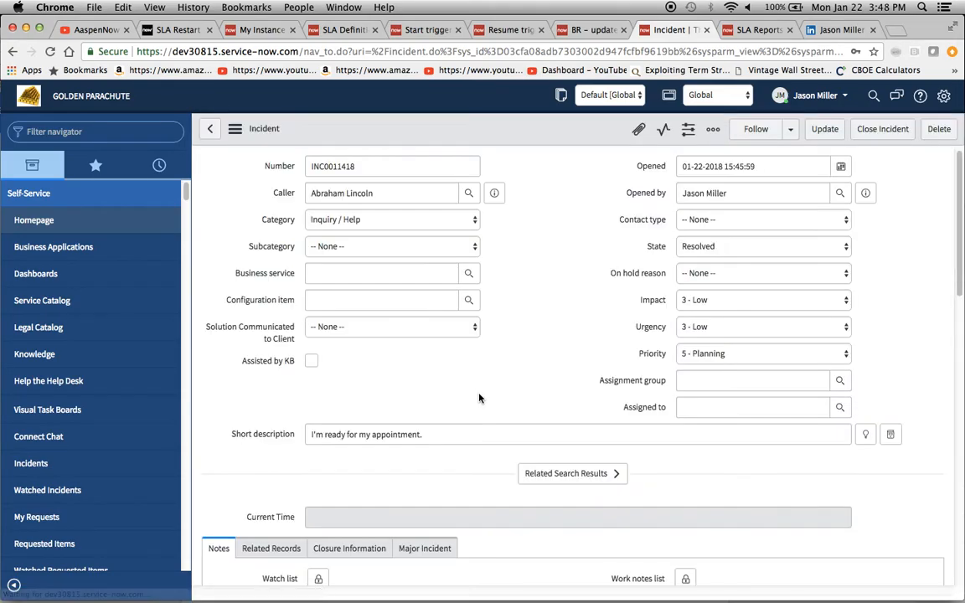
# - Inspect the incident's Task SLAs and its activity history of state changes
pyautogui.scroll(-10, 479, 398)
pyautogui.scroll(-5, 479, 398)
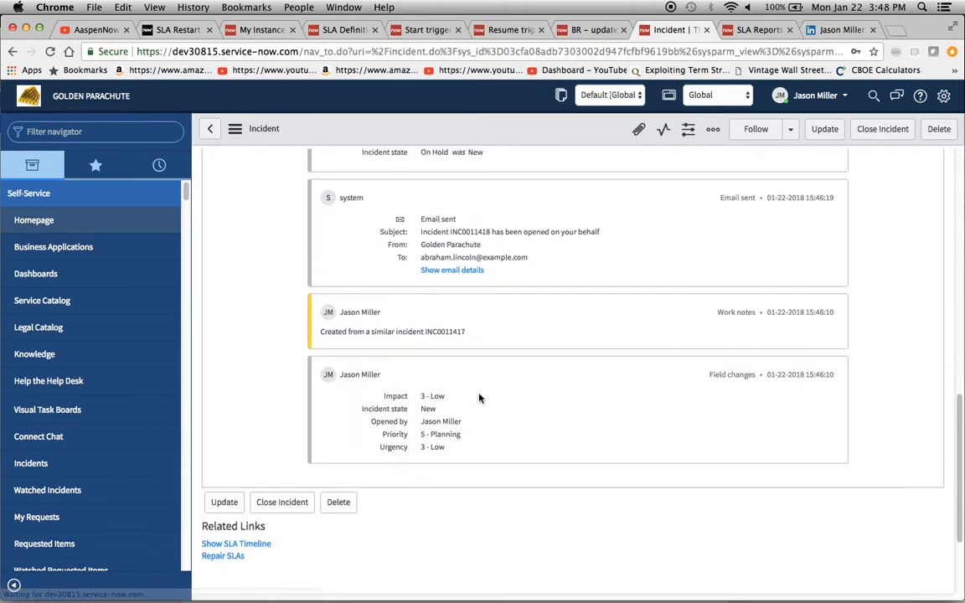
pyautogui.scroll(-1, 479, 398)
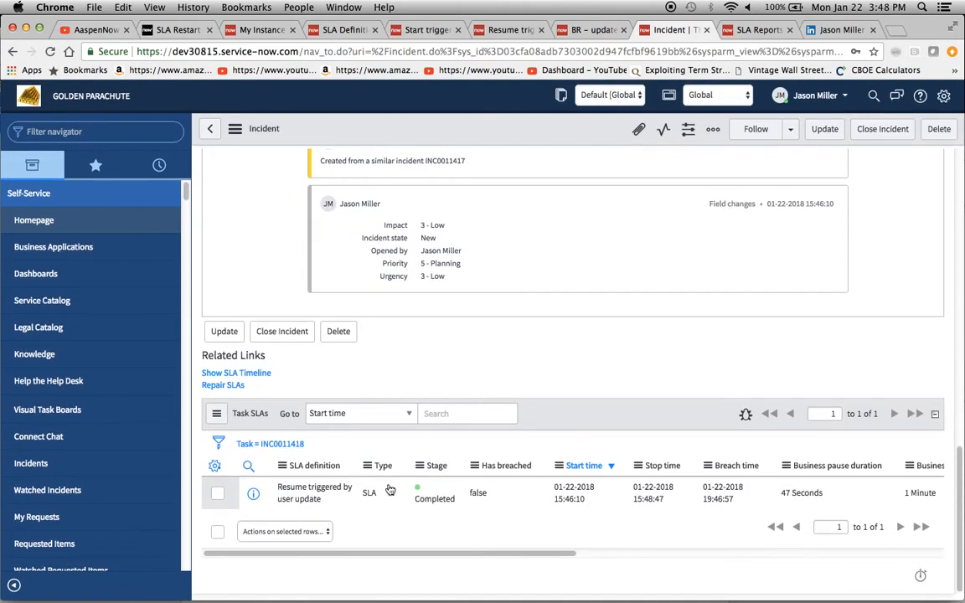
pyautogui.hscroll(2, 775, 512)
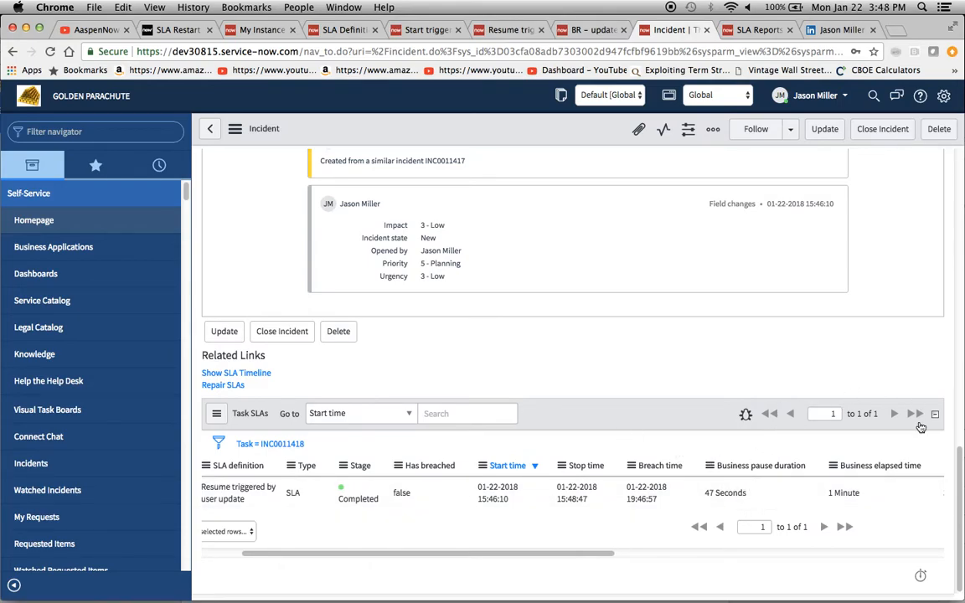
pyautogui.hscroll(3, 855, 490)
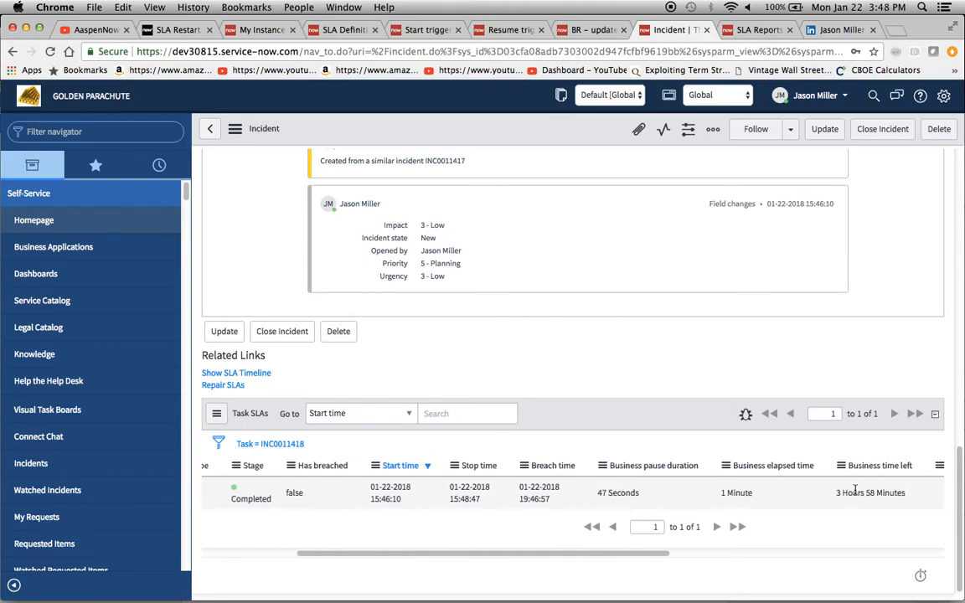
pyautogui.hscroll(-5, 854, 490)
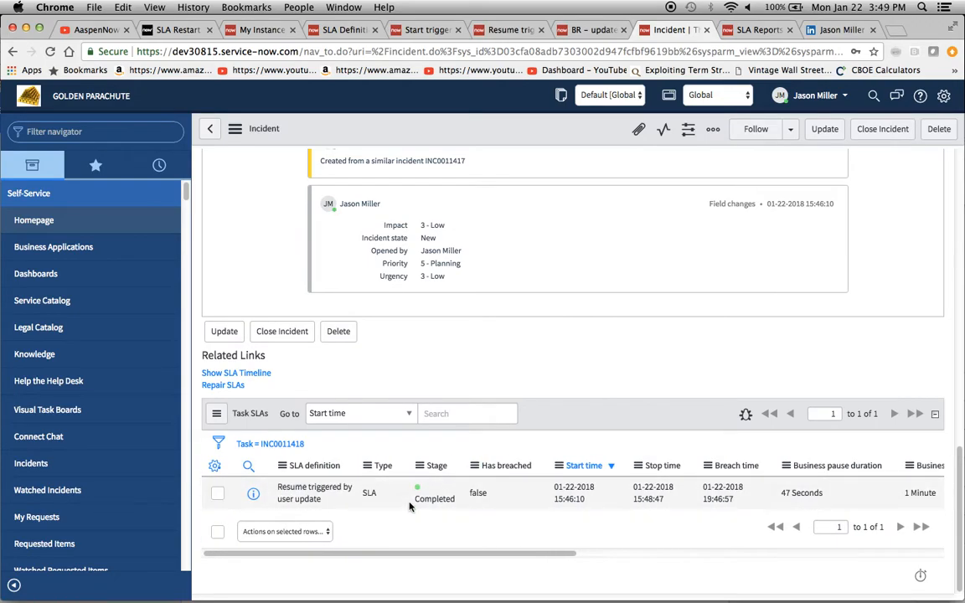
pyautogui.scroll(4, 851, 469)
pyautogui.scroll(5, 851, 460)
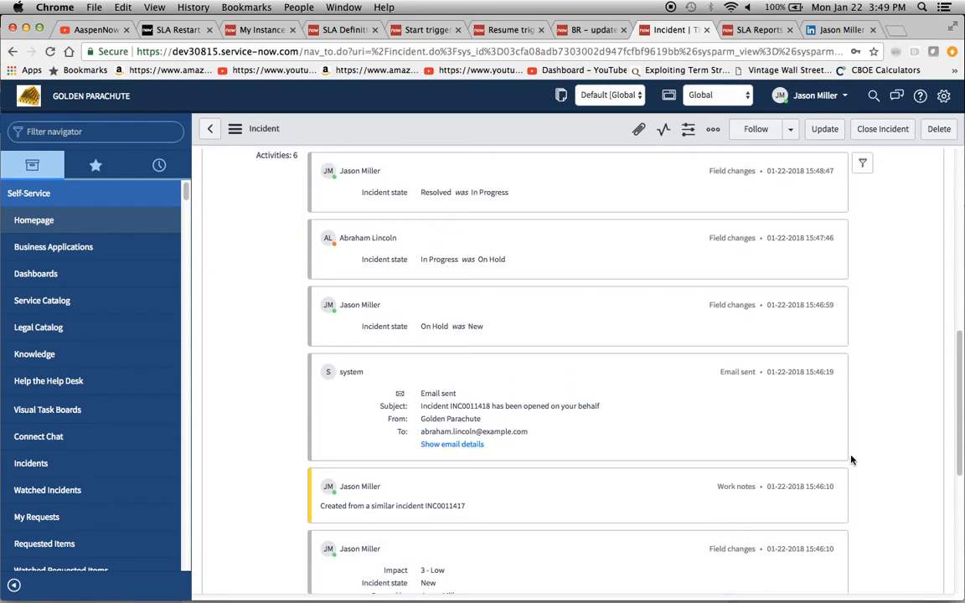
pyautogui.scroll(2, 851, 460)
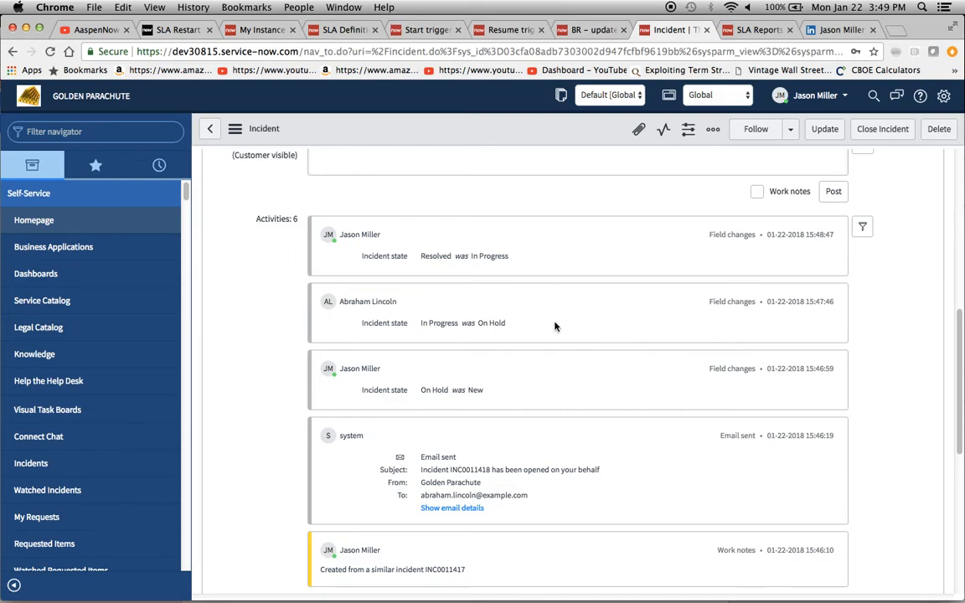
pyautogui.scroll(-3, 554, 325)
pyautogui.scroll(10, 554, 326)
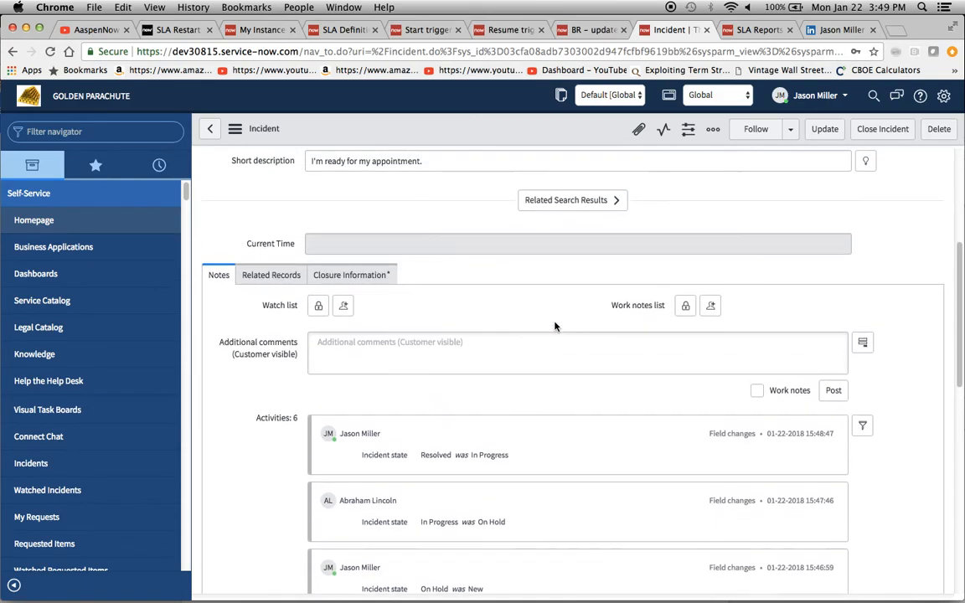
pyautogui.scroll(4, 554, 326)
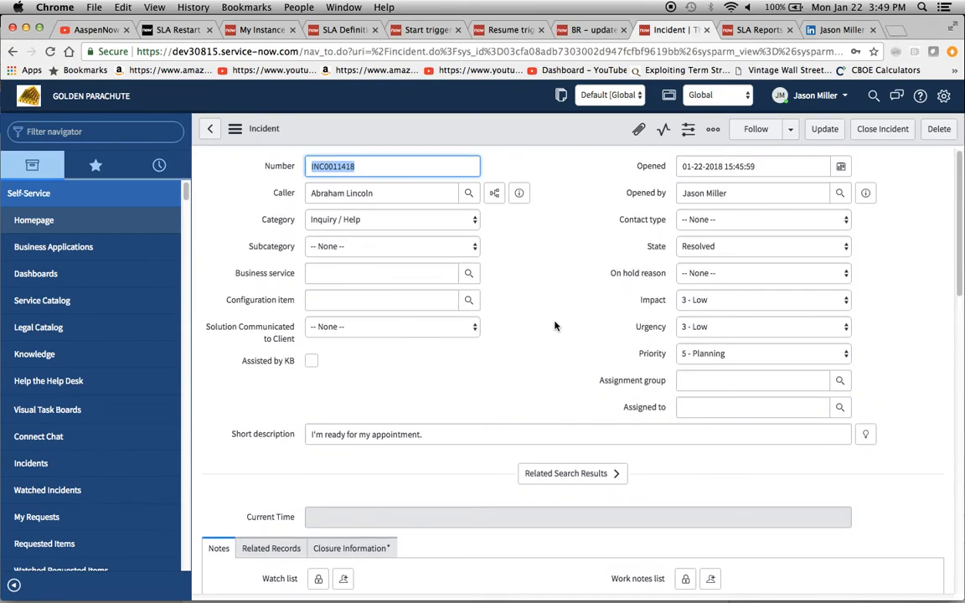
# - Show the presenter's LinkedIn profile and the AaspenNow Solutions YouTube channel's About page
pyautogui.click(835, 29)
pyautogui.scroll(-2, 652, 395)
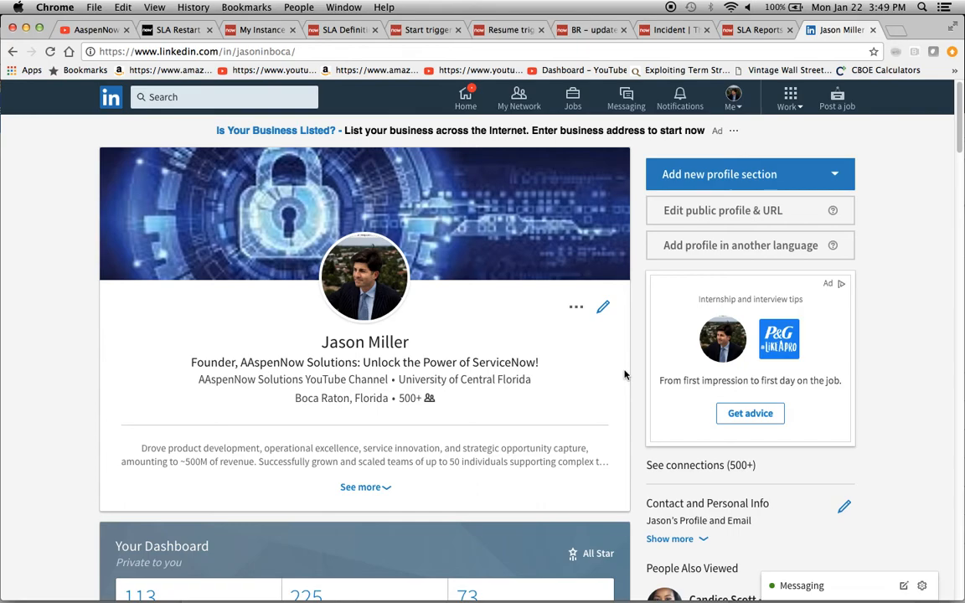
pyautogui.click(77, 32)
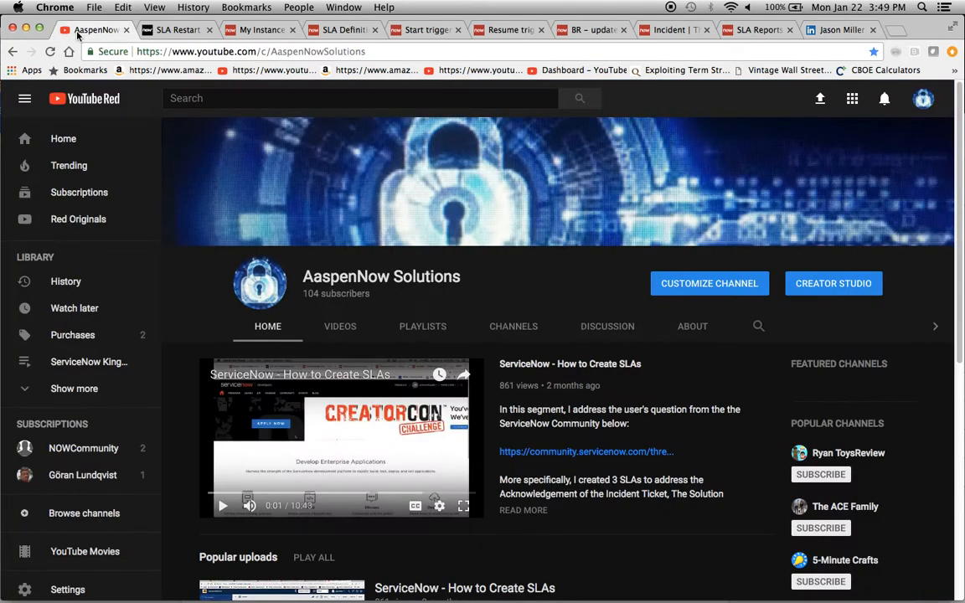
pyautogui.click(682, 329)
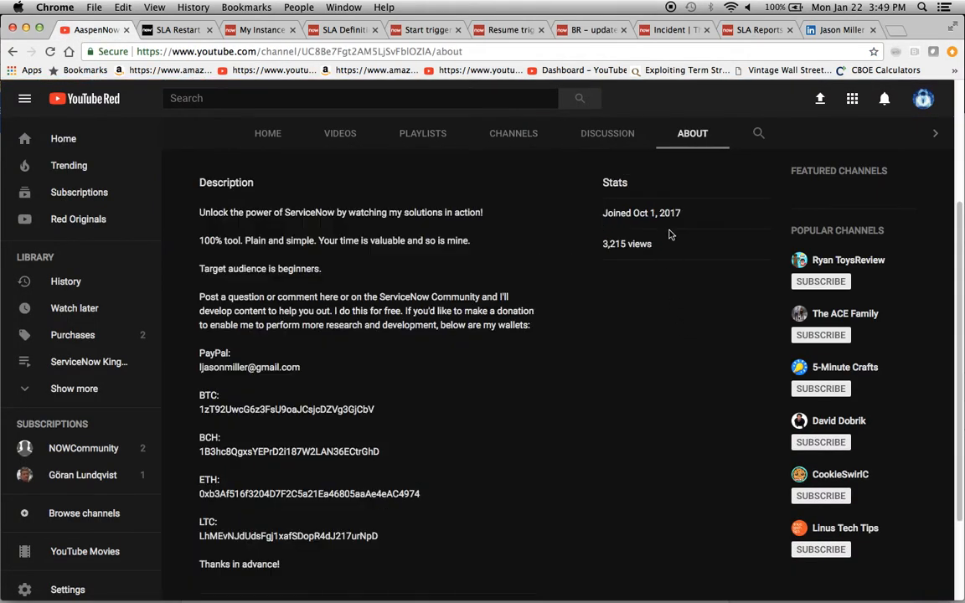
pyautogui.scroll(3, 586, 351)
pyautogui.scroll(-3, 586, 353)
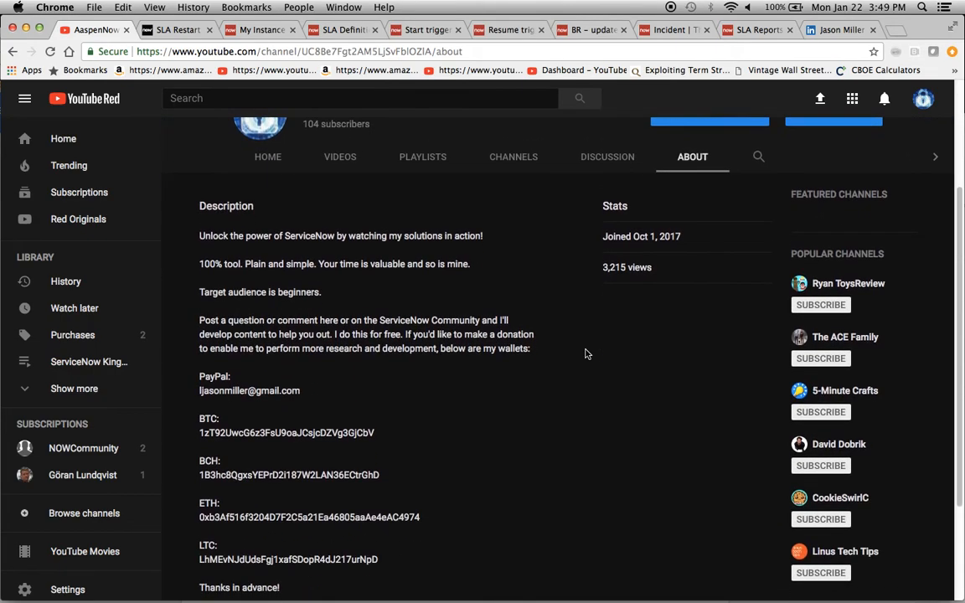
pyautogui.scroll(-2, 577, 384)
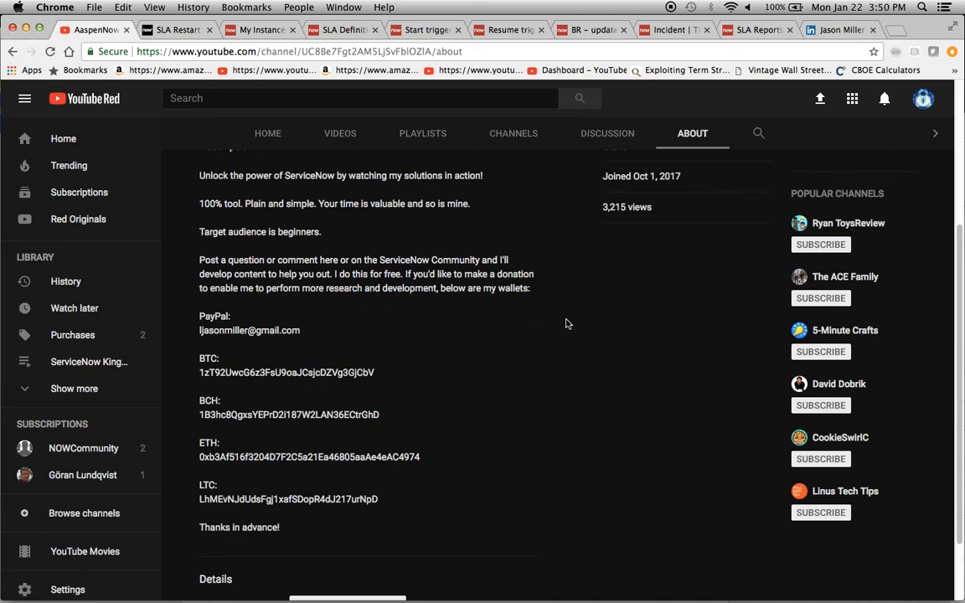
pyautogui.scroll(3, 565, 324)
pyautogui.scroll(3, 565, 324)
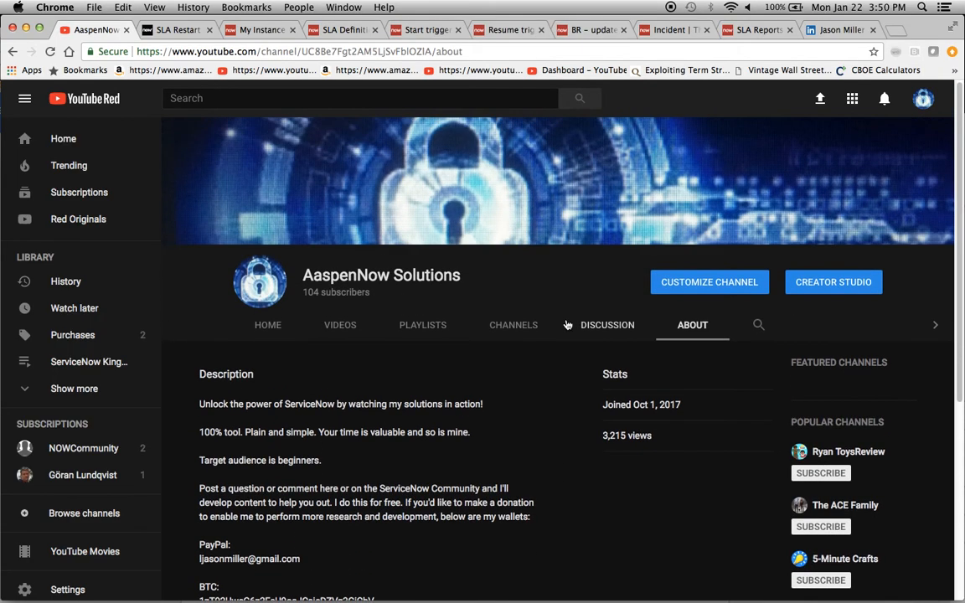